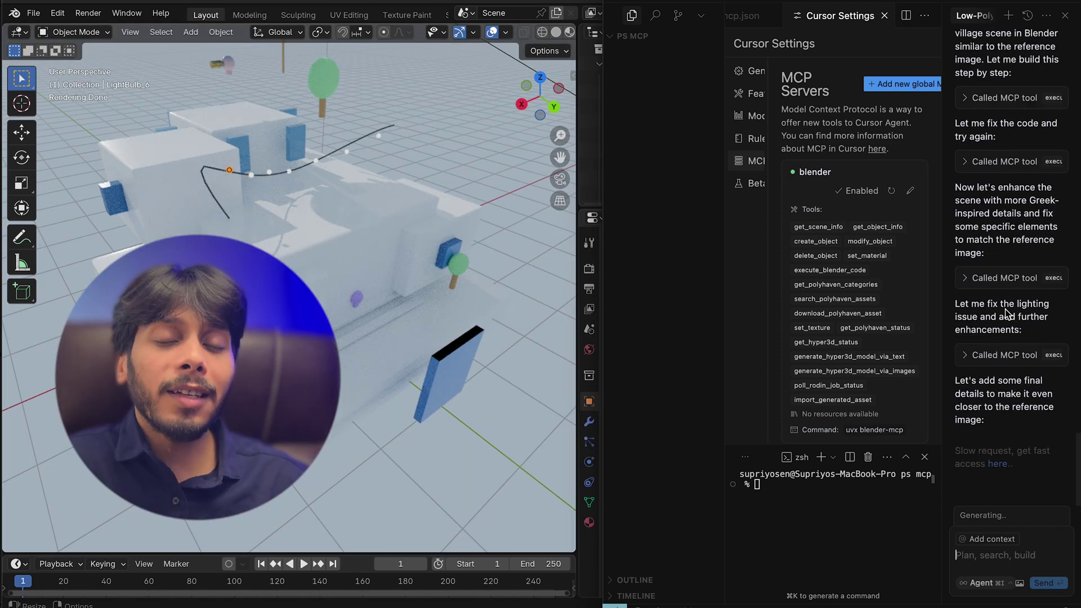
Ask the Cursor agent for a presentation turntable of the whole village, then play it back
text(add a turntable animation)
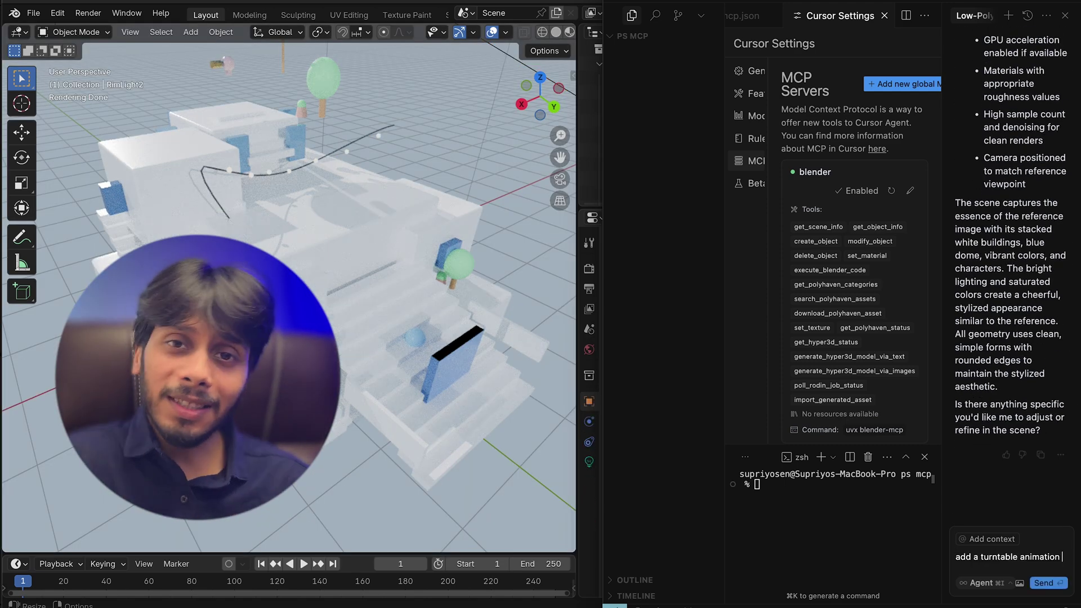
text(to the entire model so that I can present it. when I play the entire model should rotate like turntable)
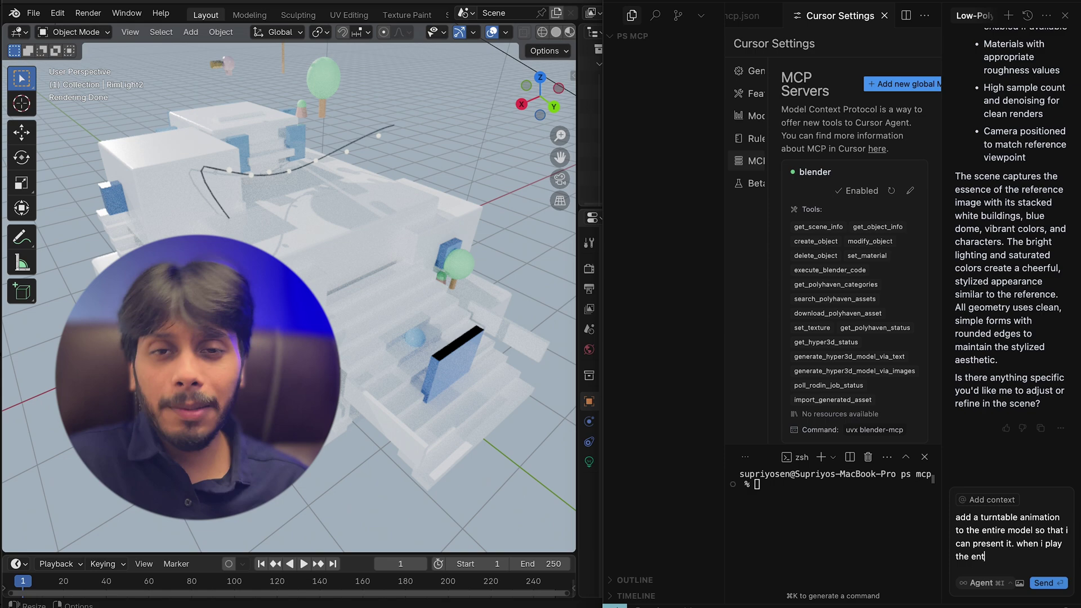
key(Return)
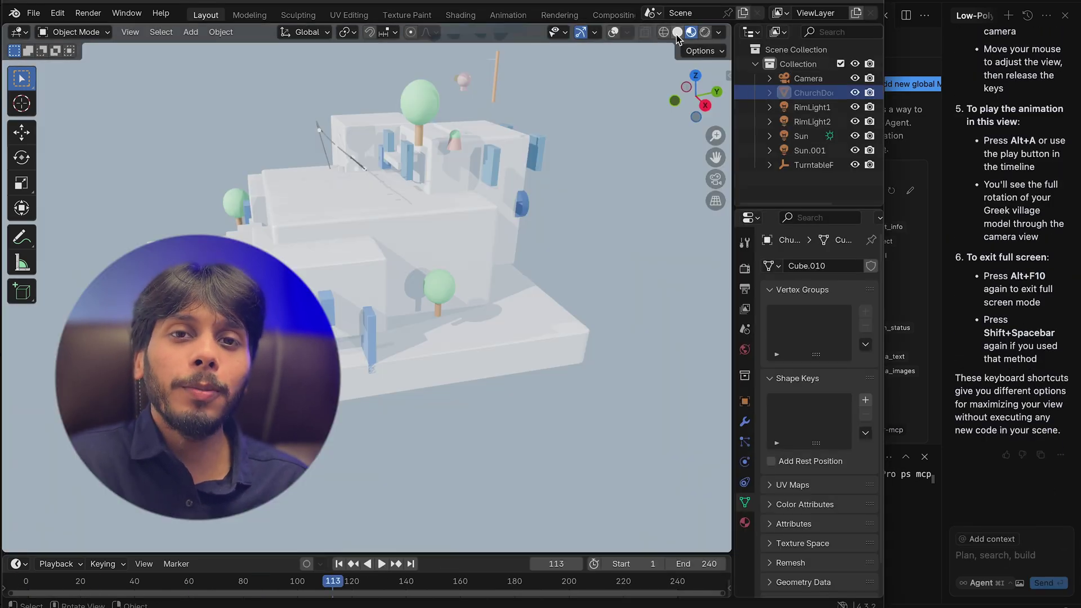
key(alt+a)
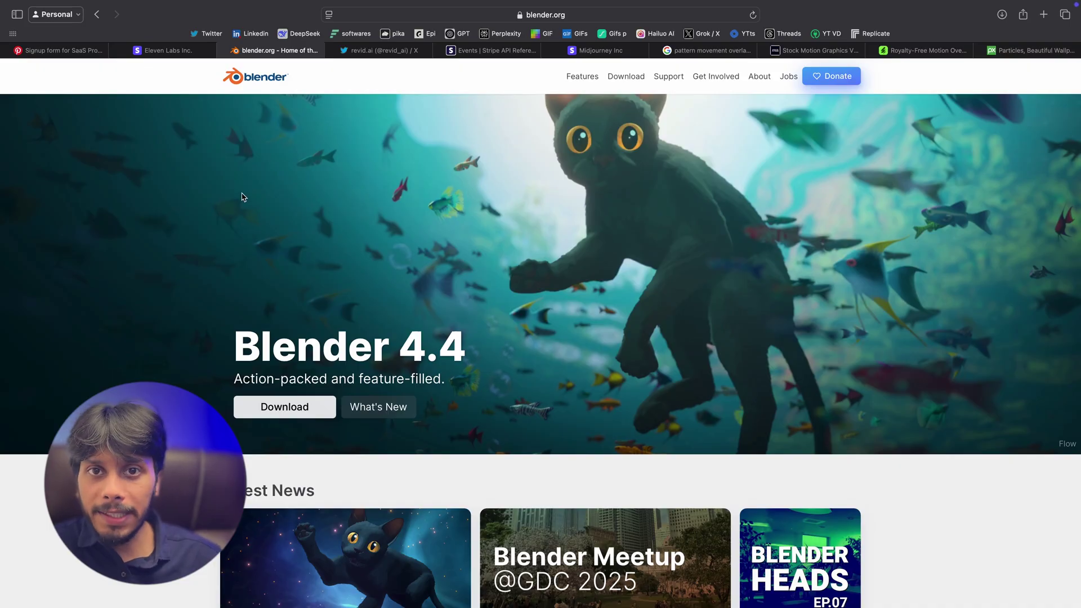
Reload blender.org and go to Blender's download page
scroll(243, 197, down, 5)
scroll(243, 196, up, 5)
key(super+r)
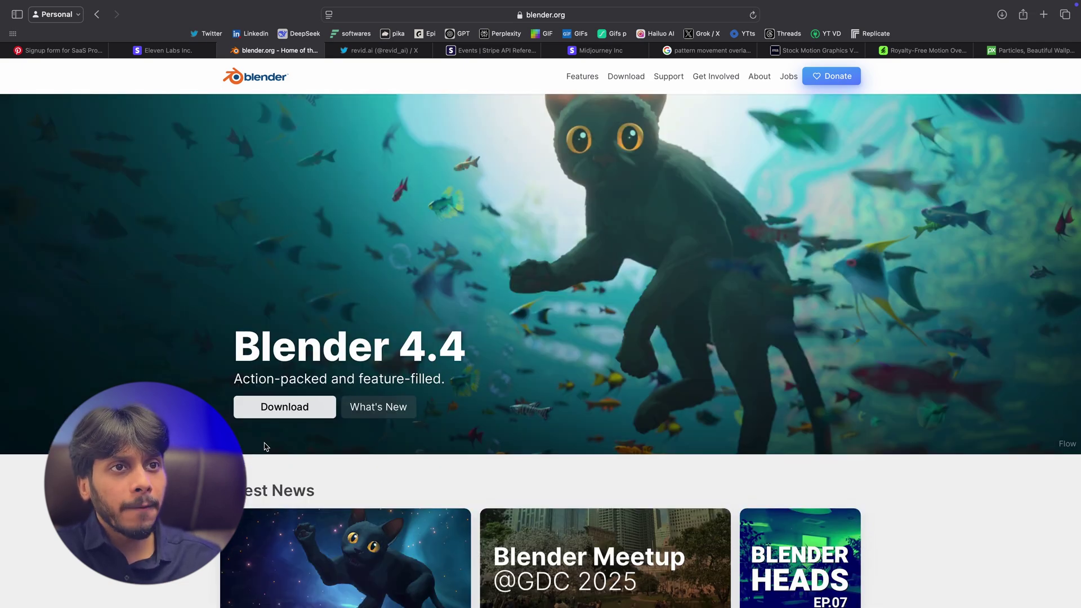
click(286, 410)
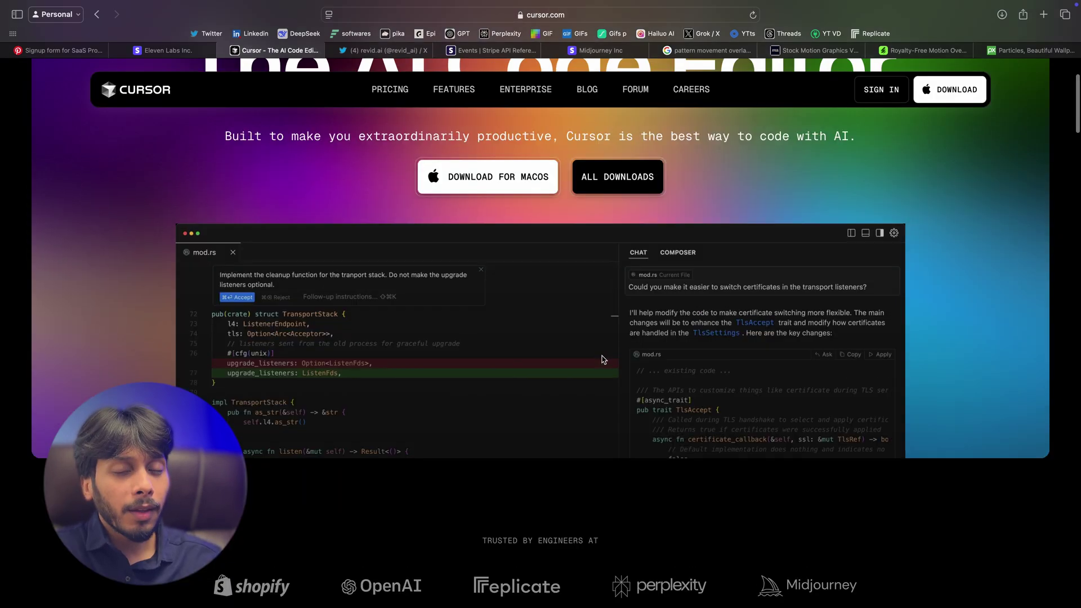
scroll(600, 343, up, 3)
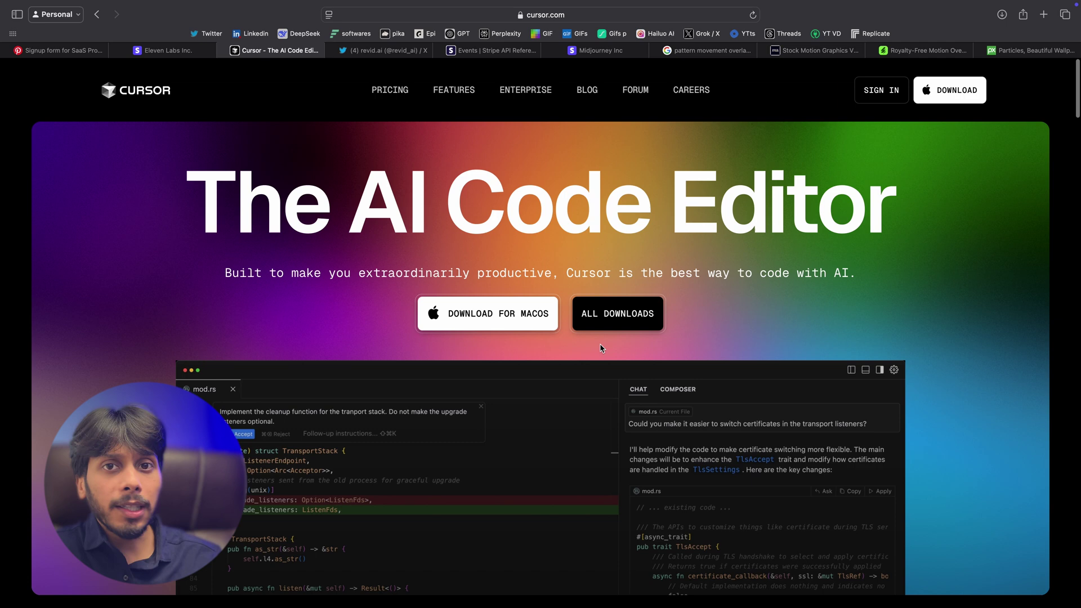
click(617, 314)
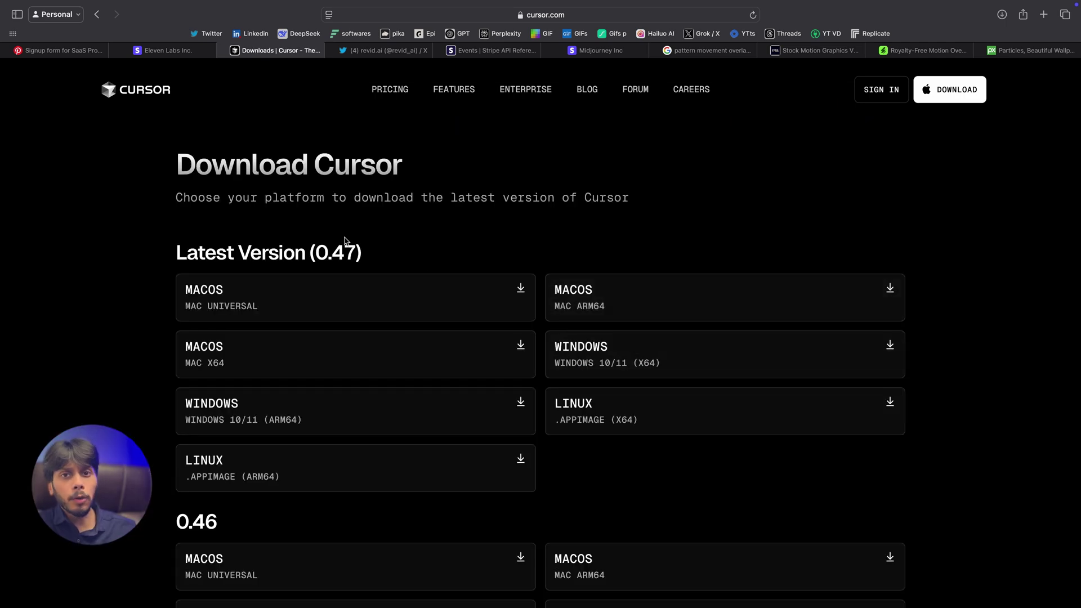
click(343, 293)
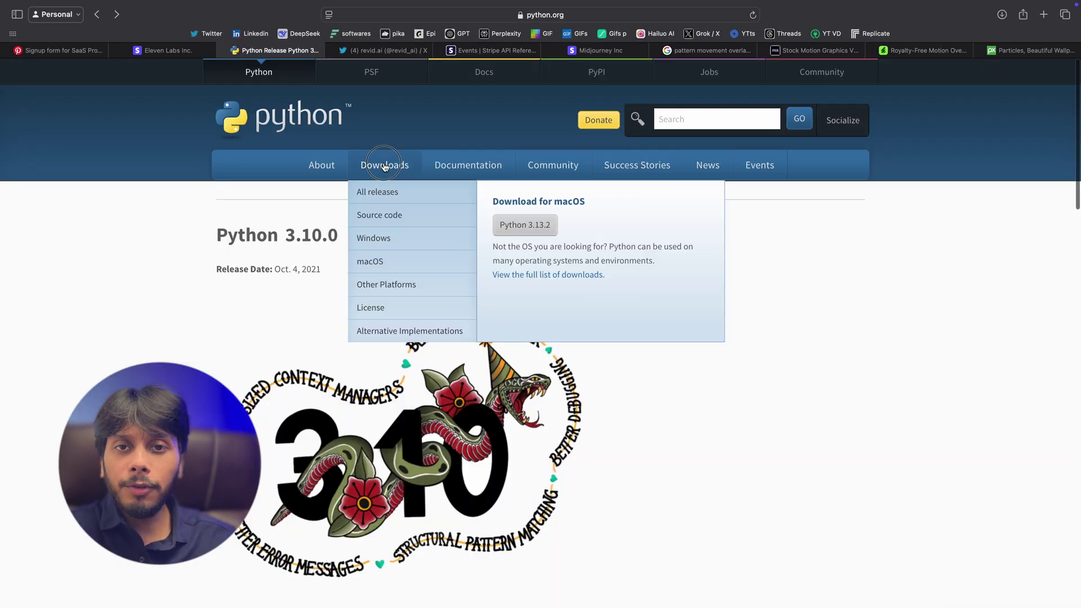
click(386, 165)
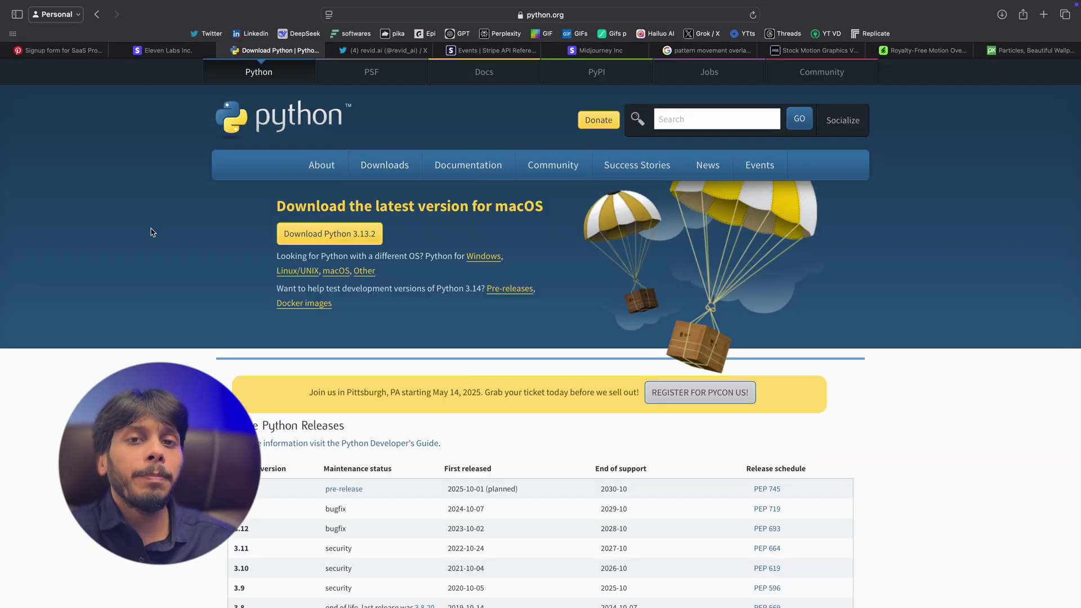
click(335, 234)
Open the blender-mcp GitHub repository in a new tab
mouse_move(686, 3)
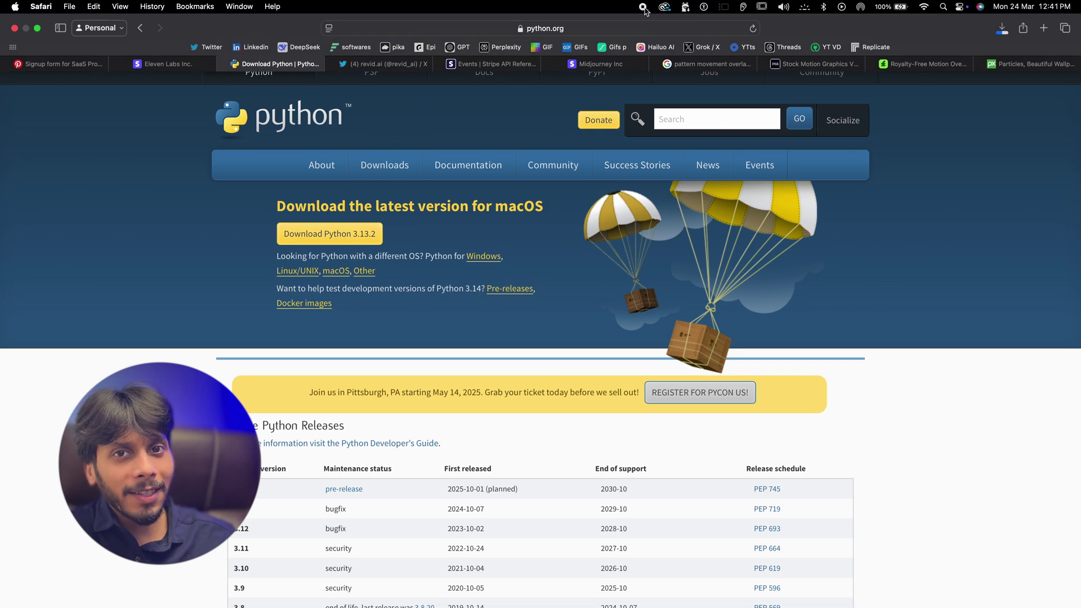
key(super+t)
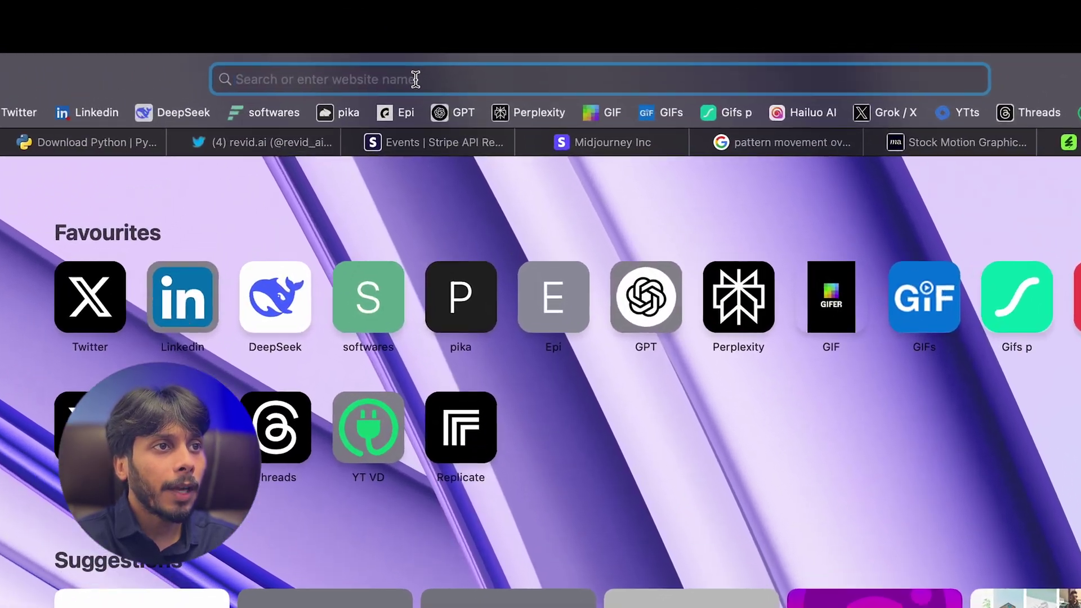
text(https://github.com/ahujasid/blender-mcp)
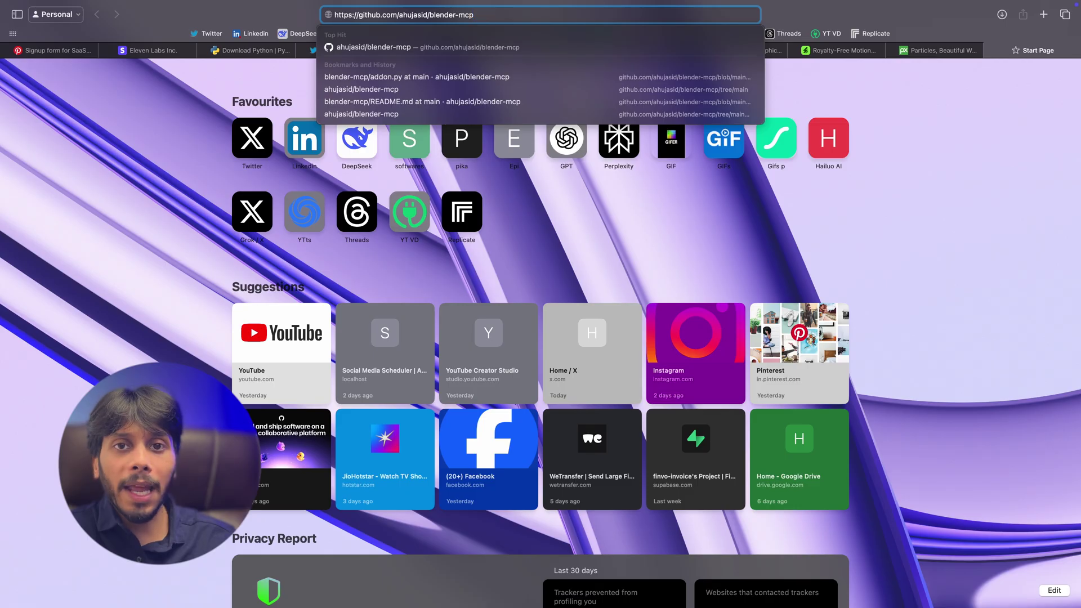
key(Return)
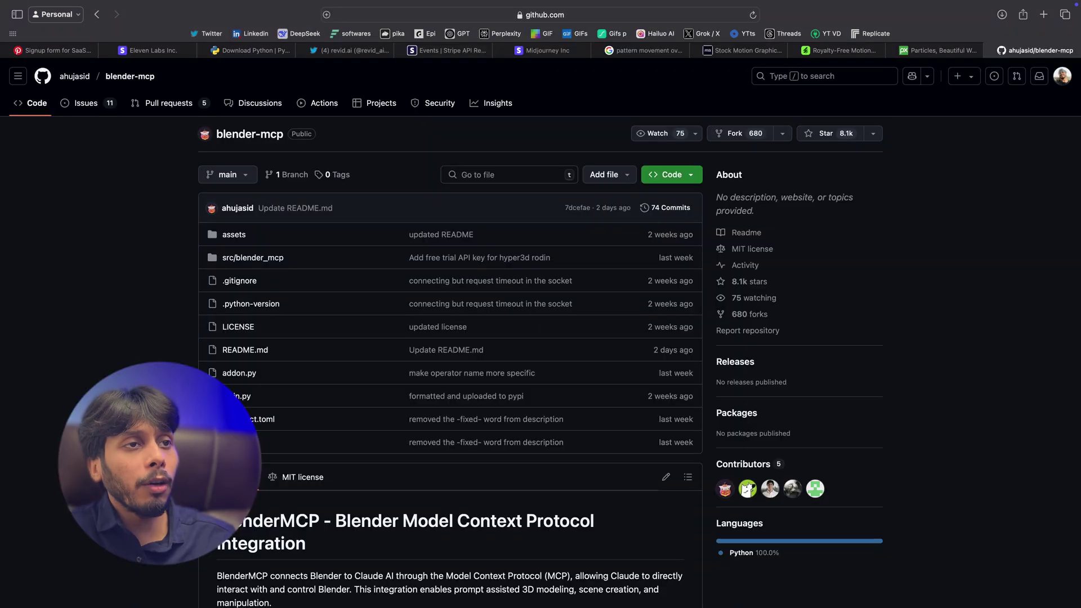
scroll(629, 204, down, 6)
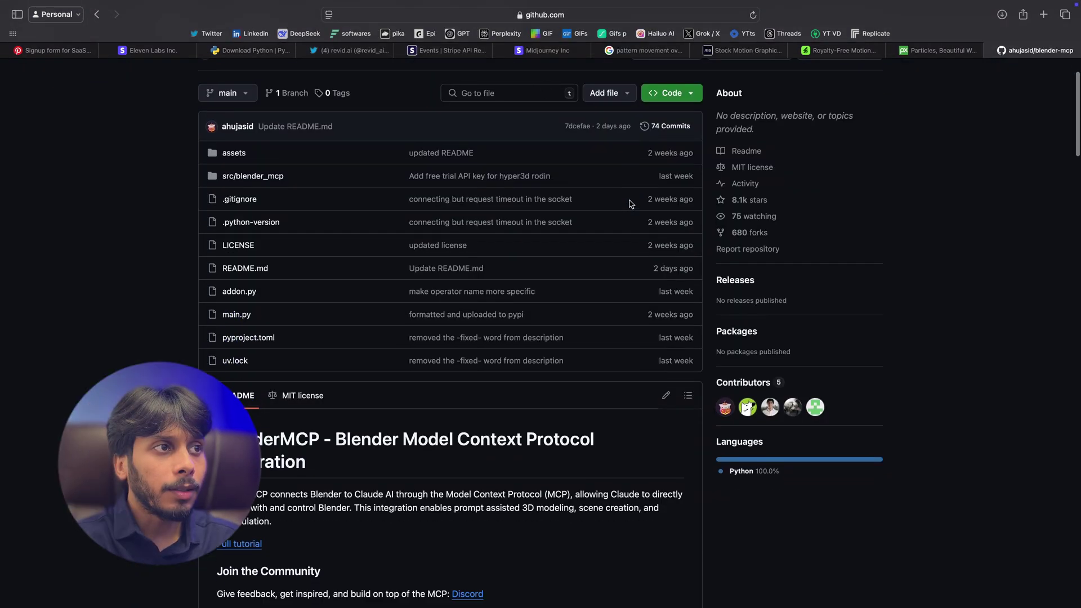
scroll(631, 204, up, 6)
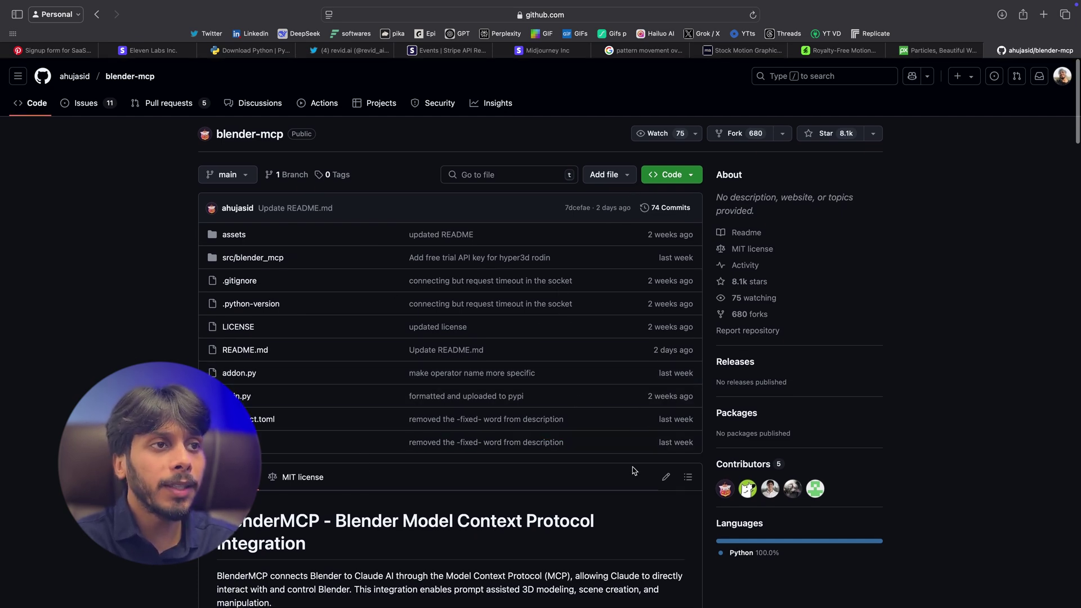
scroll(634, 470, down, 4)
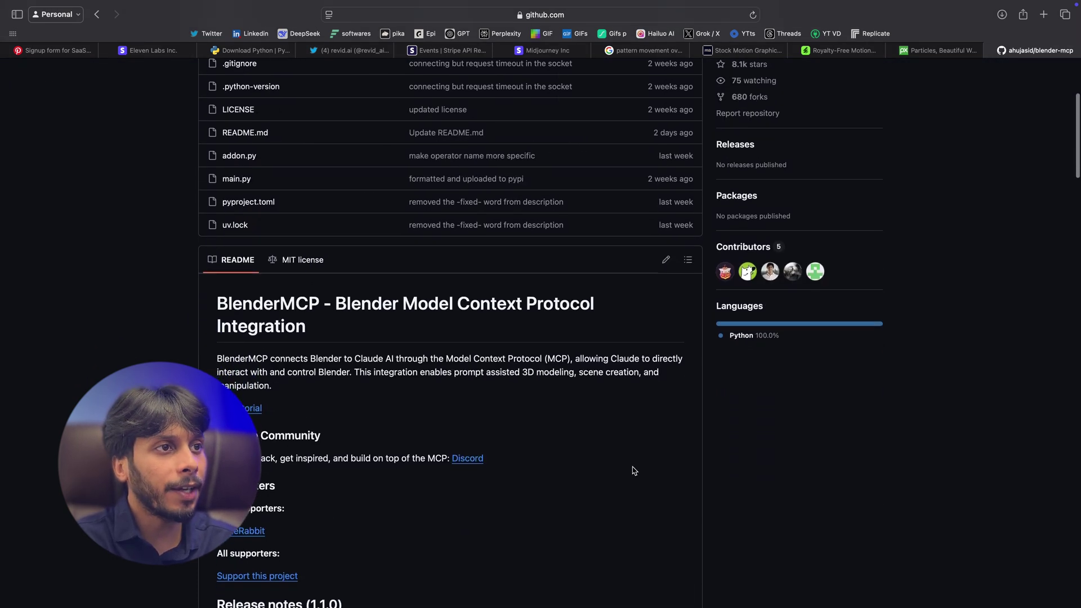
scroll(634, 471, up, 4)
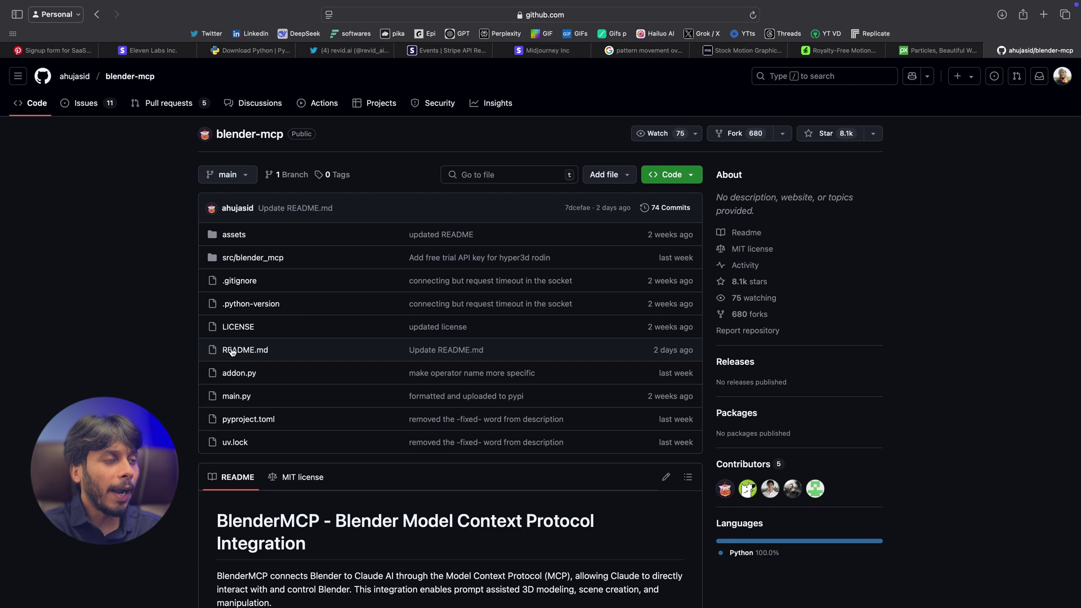
Download the raw addon.py file and check it in the downloads list
drag(282, 375, 221, 374)
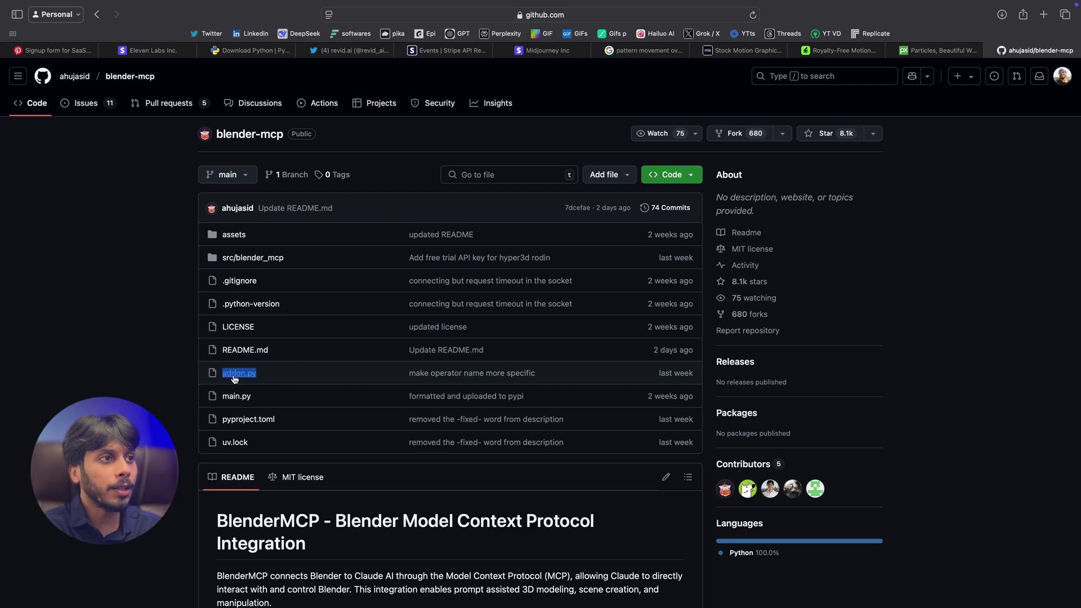
click(249, 374)
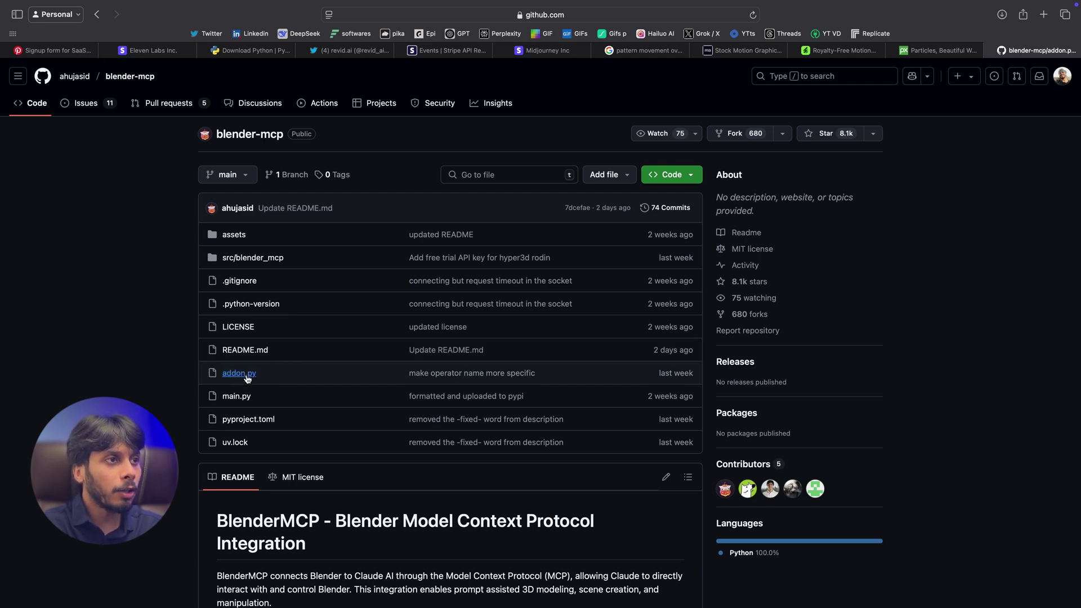
scroll(708, 248, down, 10)
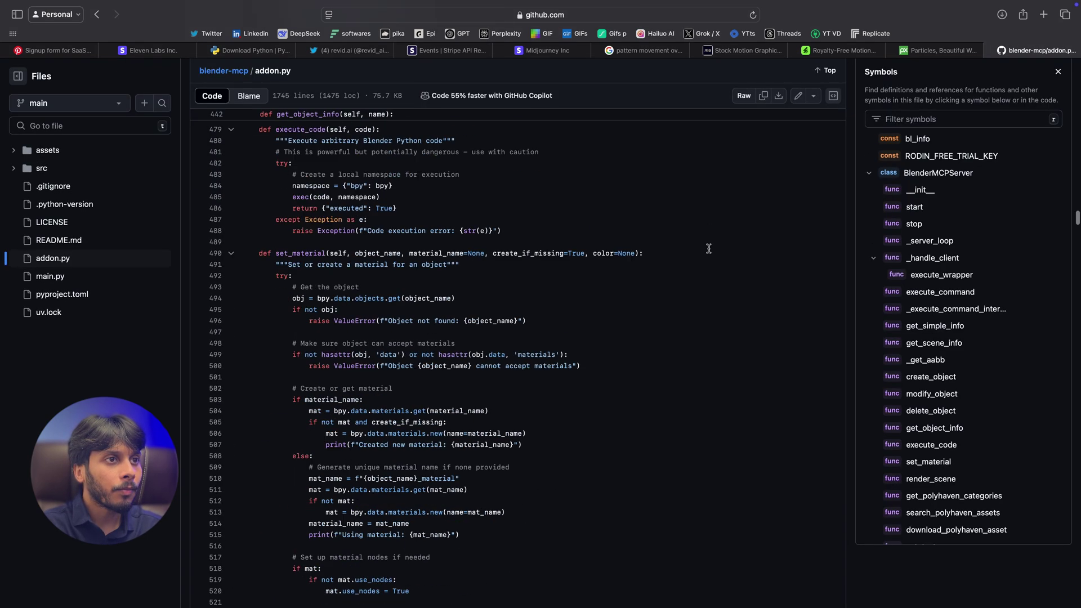
click(779, 97)
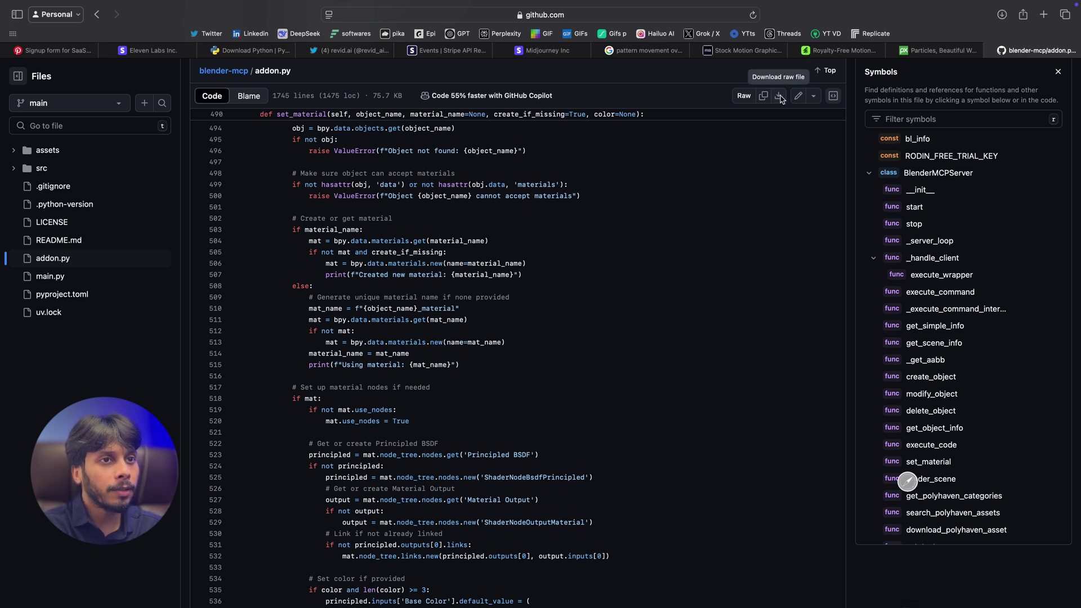
click(1001, 15)
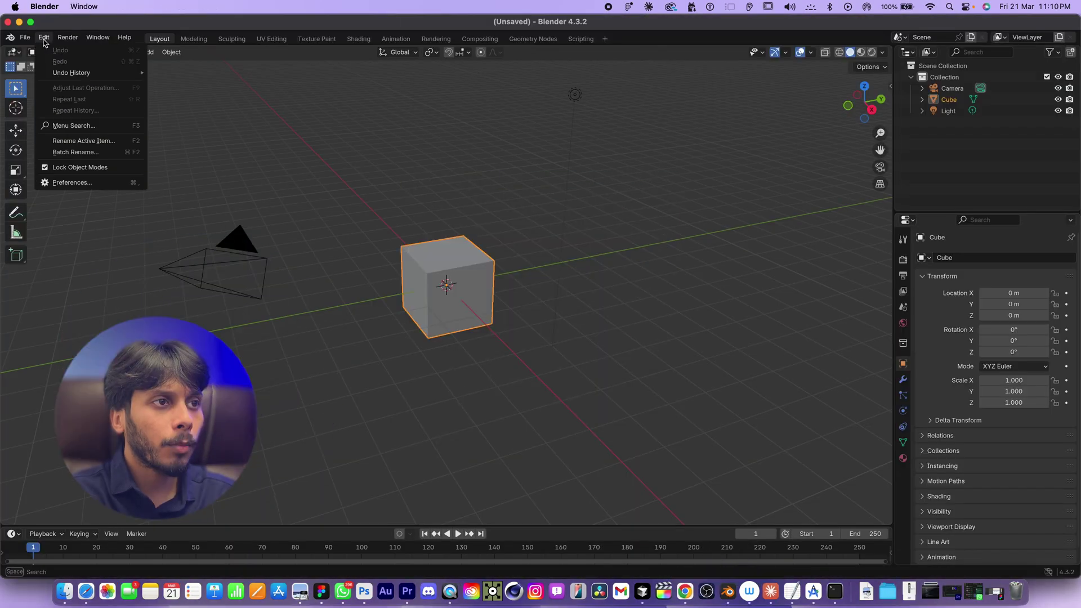
Install the addon.py add-on from disk in Blender's Preferences > Add-ons
click(67, 182)
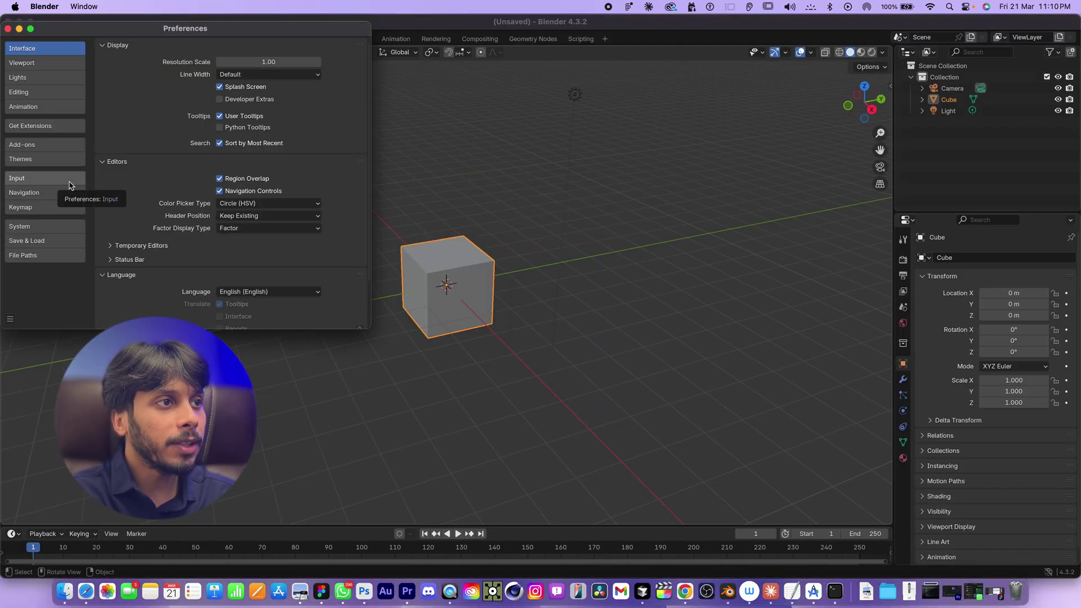
click(27, 145)
click(356, 43)
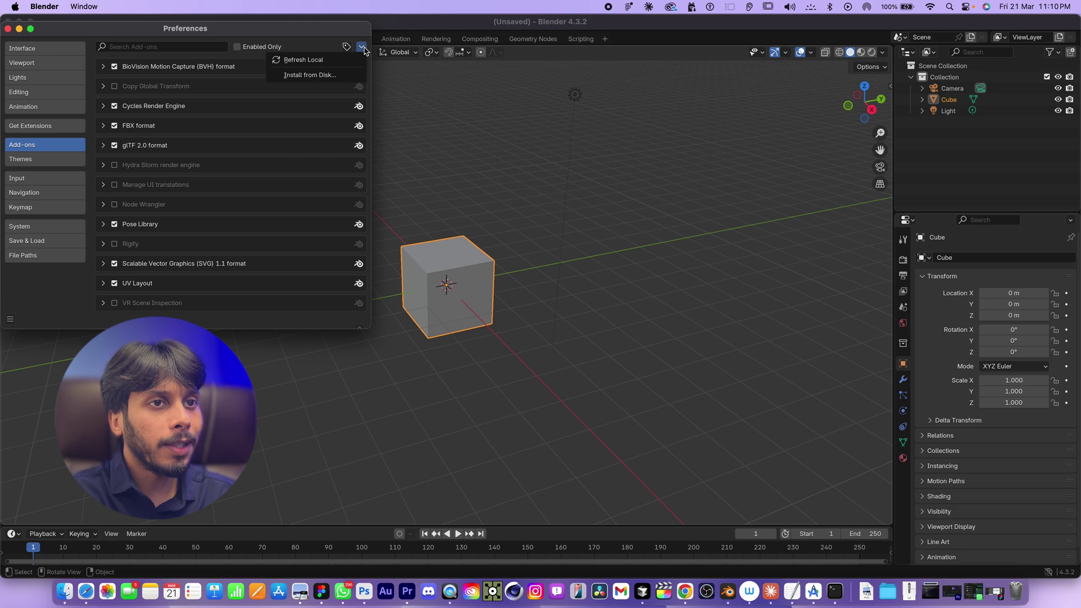
click(307, 75)
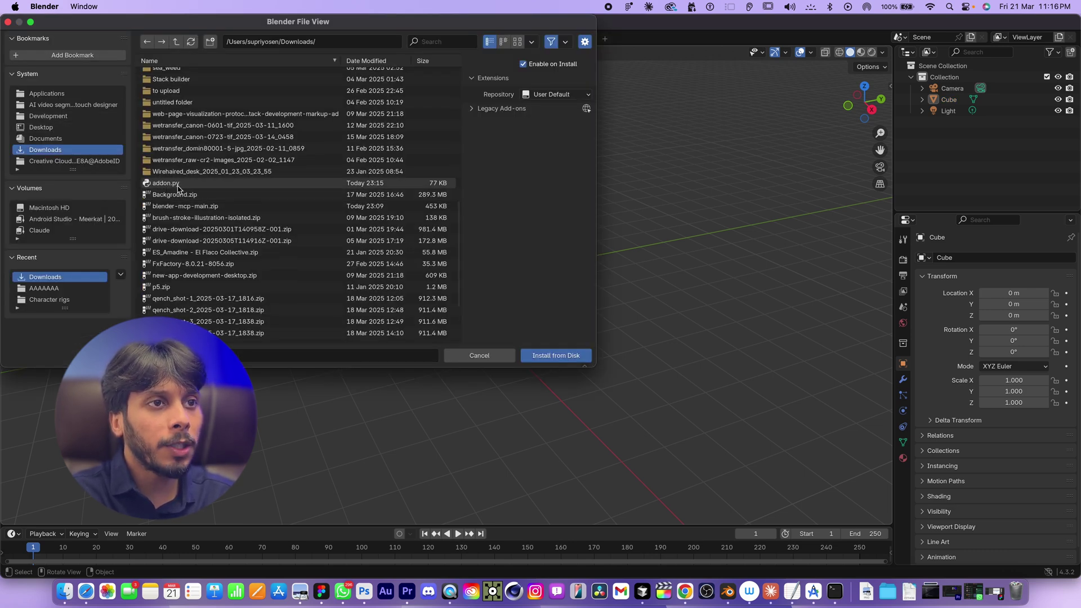
double_click(190, 186)
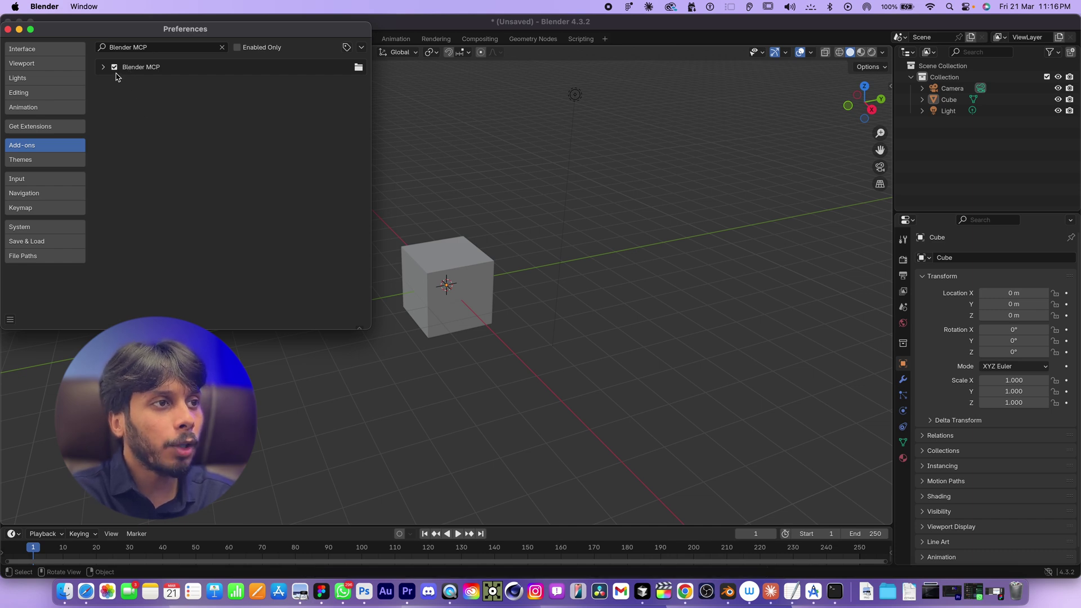
click(8, 29)
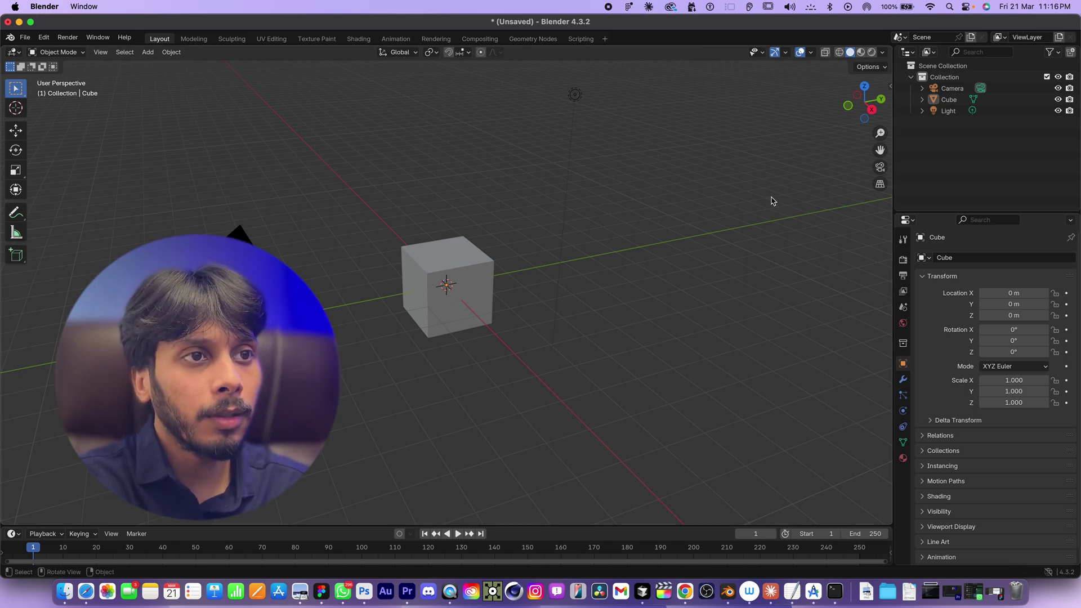
Start the MCP server on port 9876 from the BlenderMCP sidebar tab
key(n)
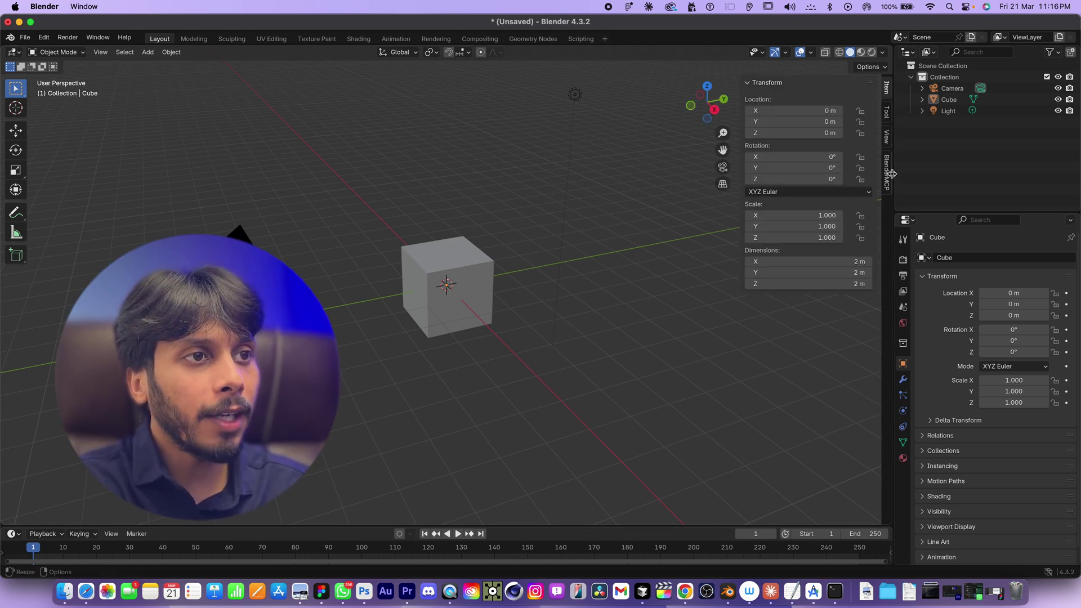
click(887, 192)
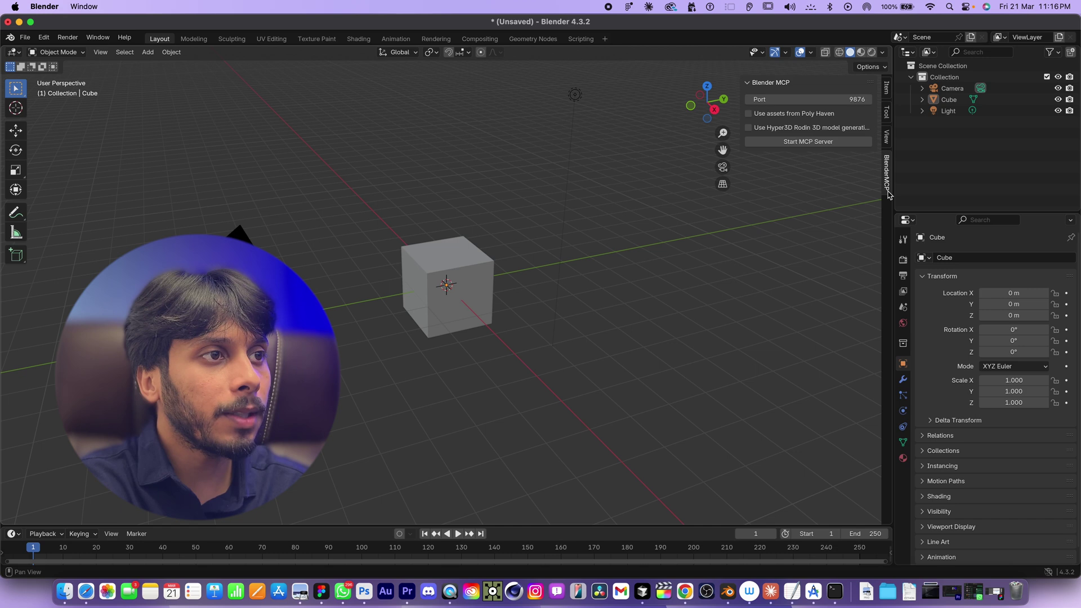
click(796, 143)
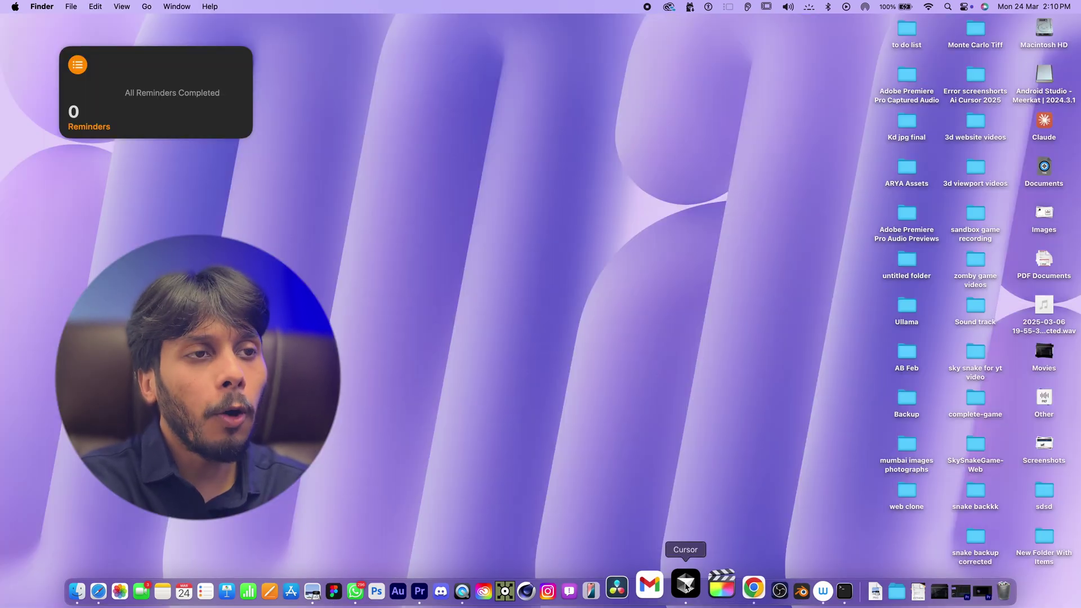
click(693, 587)
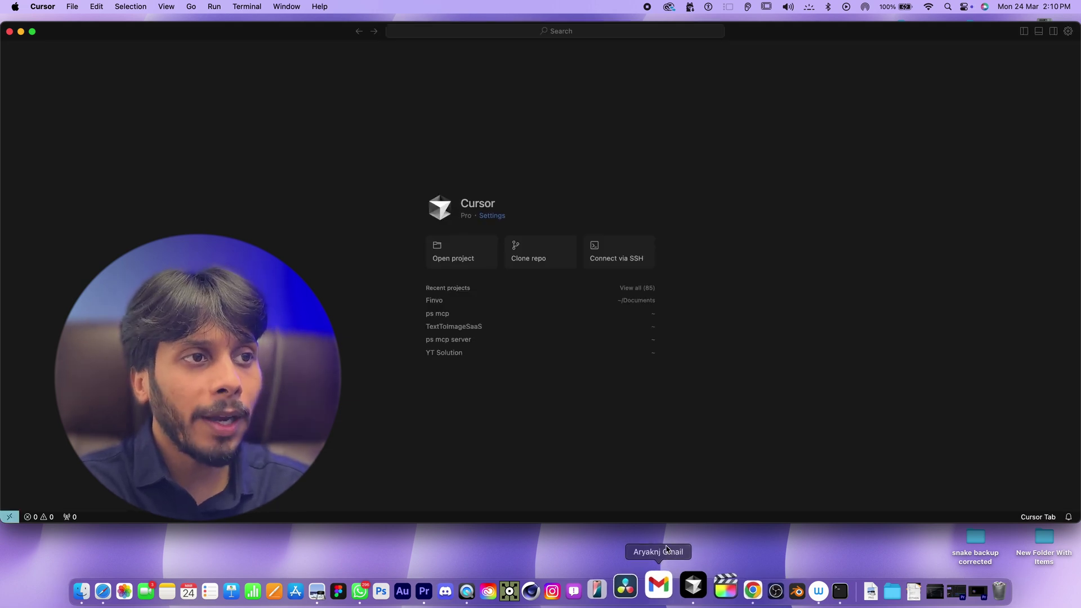
Open the MCP BLENDER project and add a new global MCP server in Cursor Settings > MCP
click(471, 258)
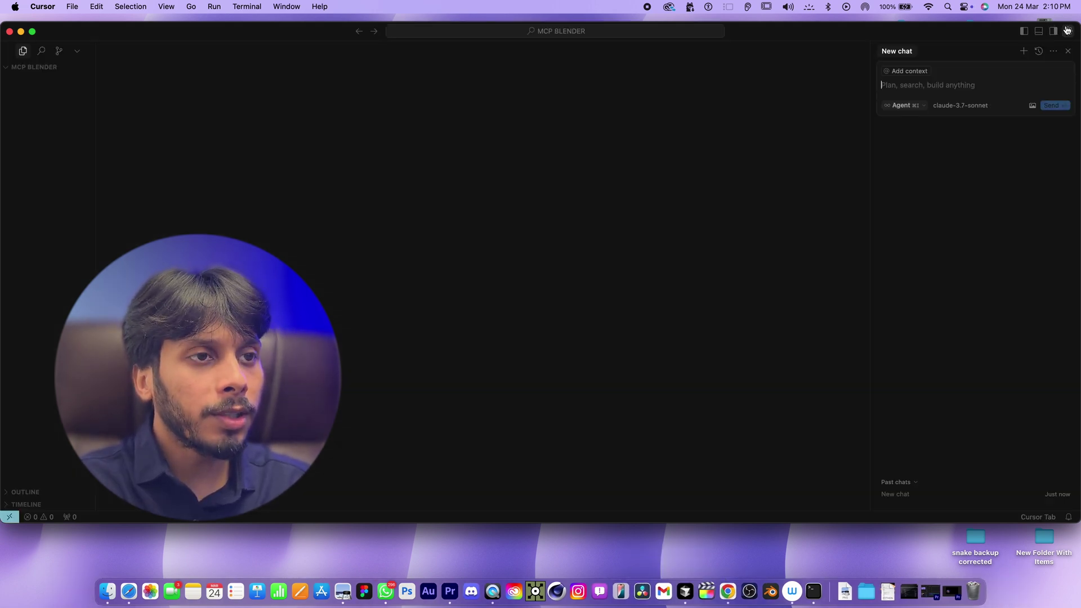
click(1067, 31)
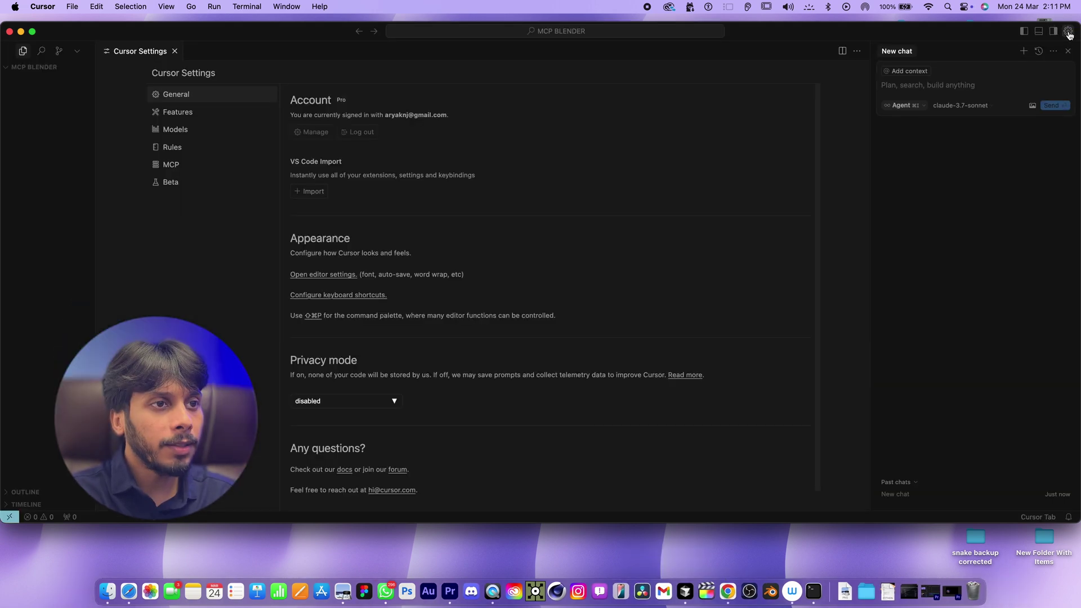
click(193, 167)
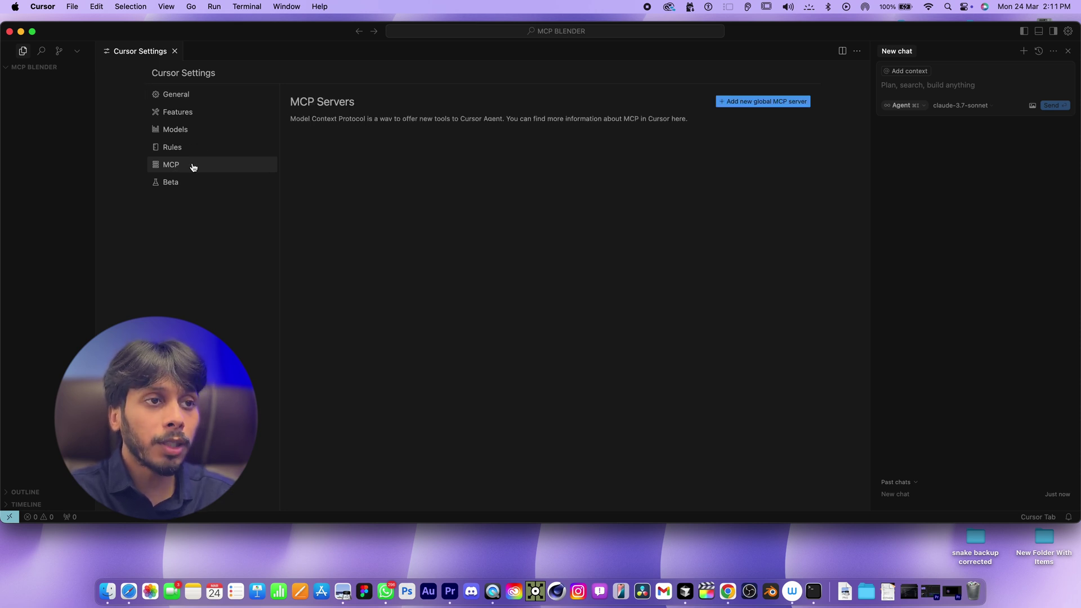
click(756, 102)
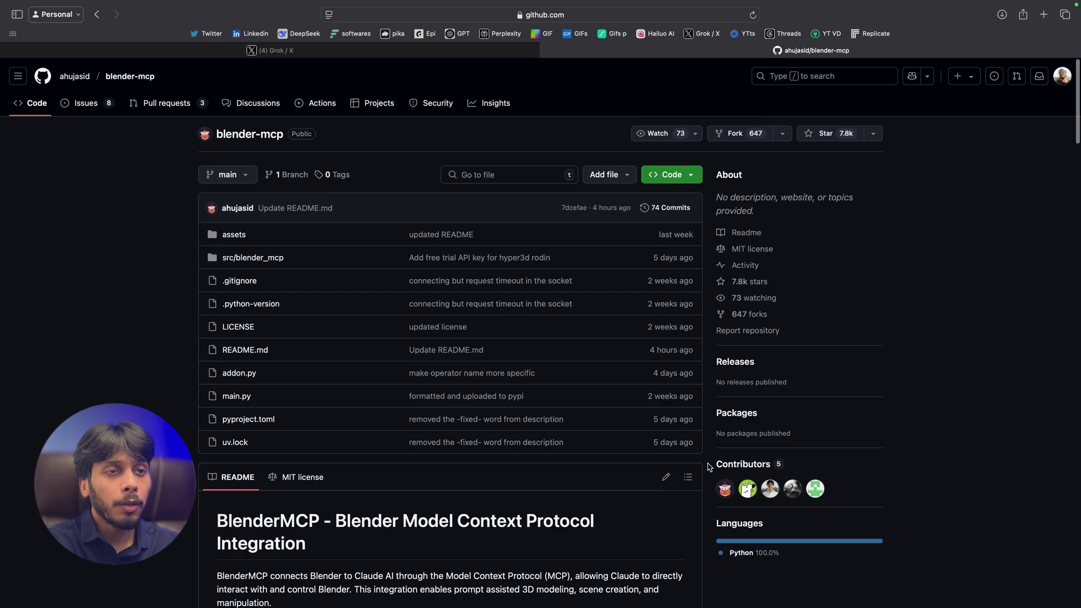
Copy the Mac 'brew install uv' command from the README's Installation section
scroll(710, 467, down, 5)
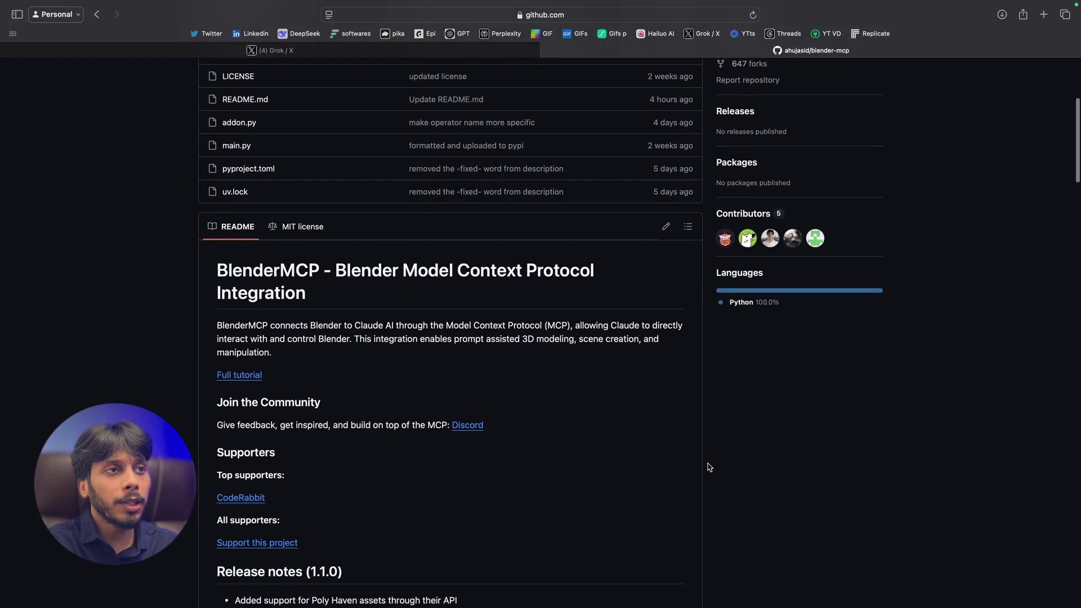
scroll(709, 467, down, 10)
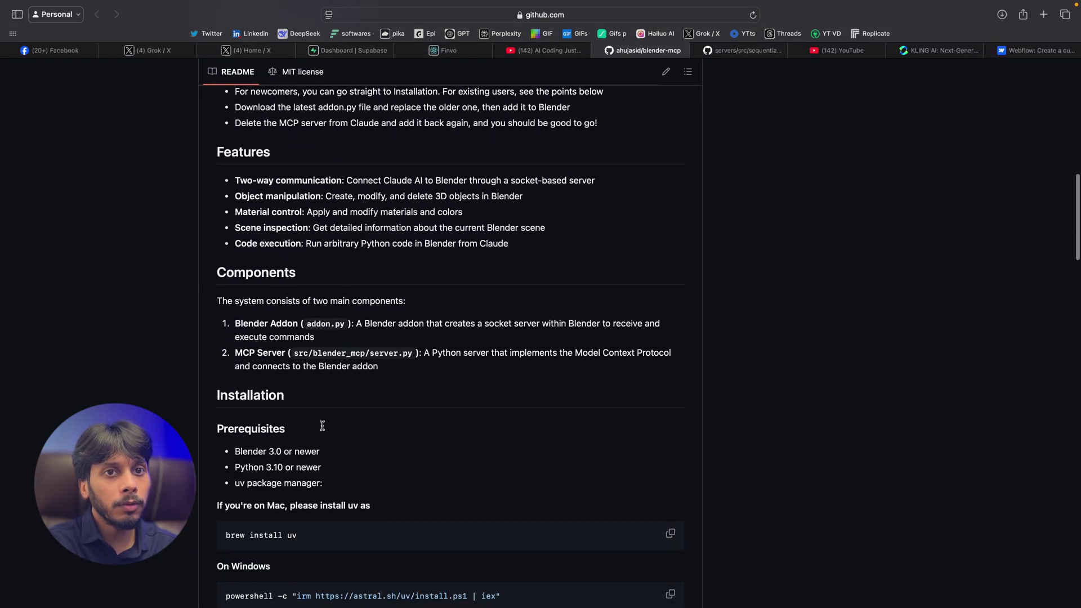
scroll(322, 426, down, 8)
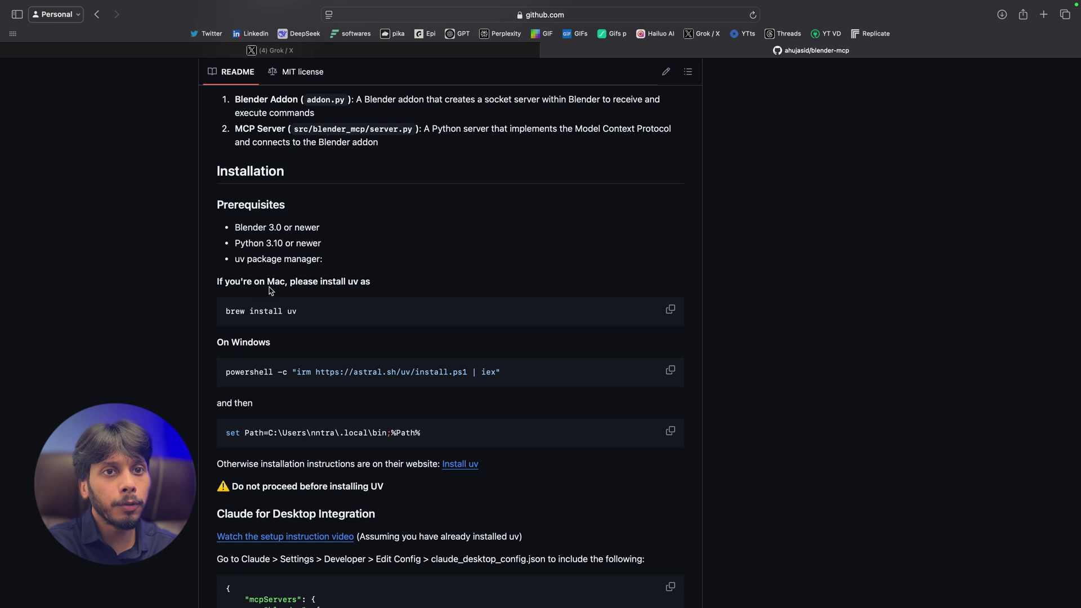
drag(268, 280, 285, 281)
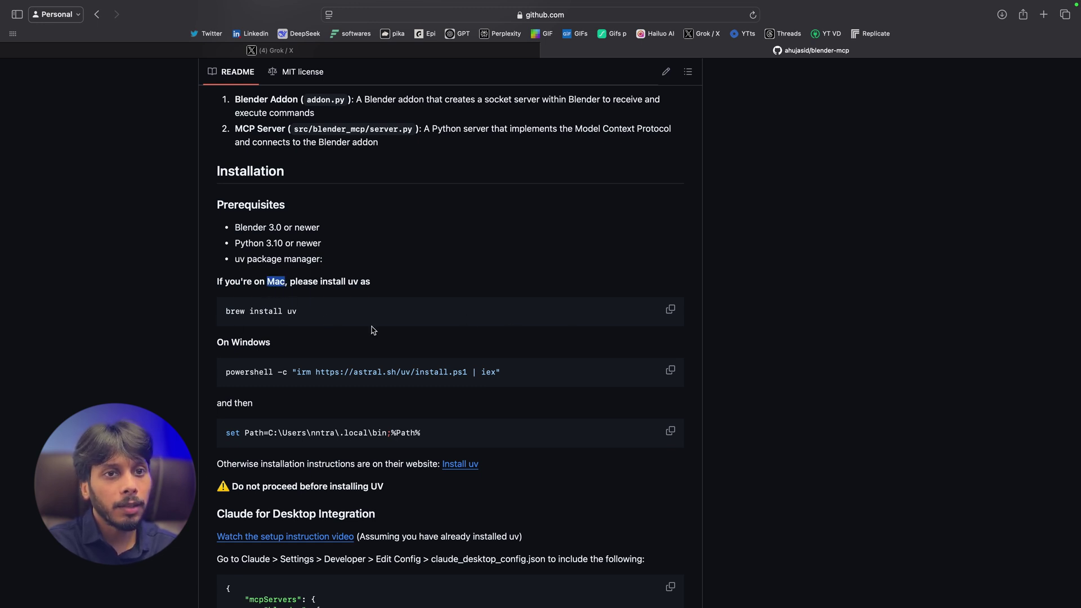
drag(235, 342, 285, 342)
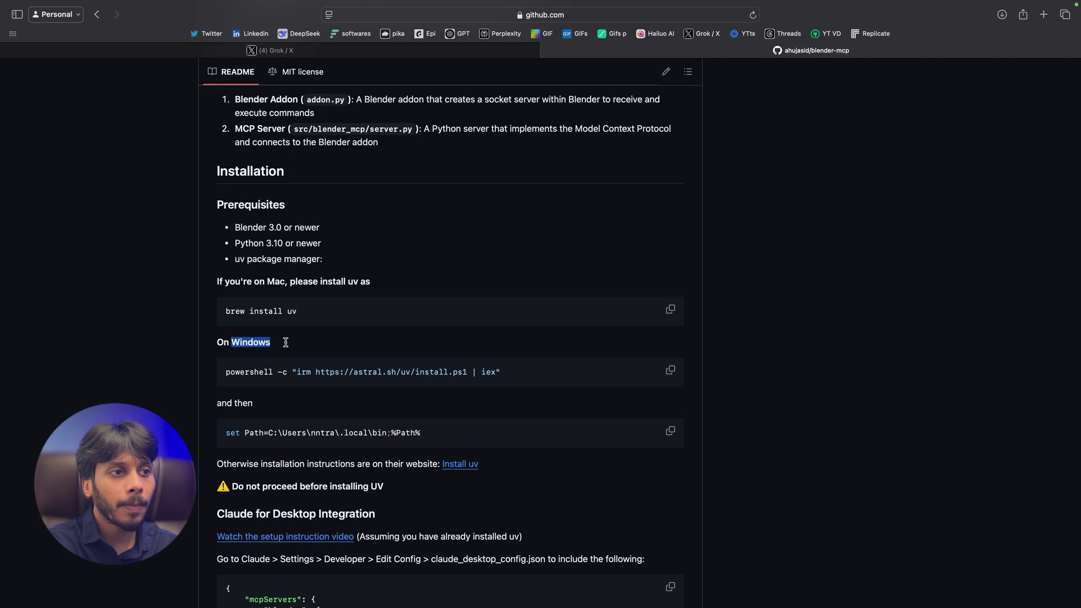
click(286, 347)
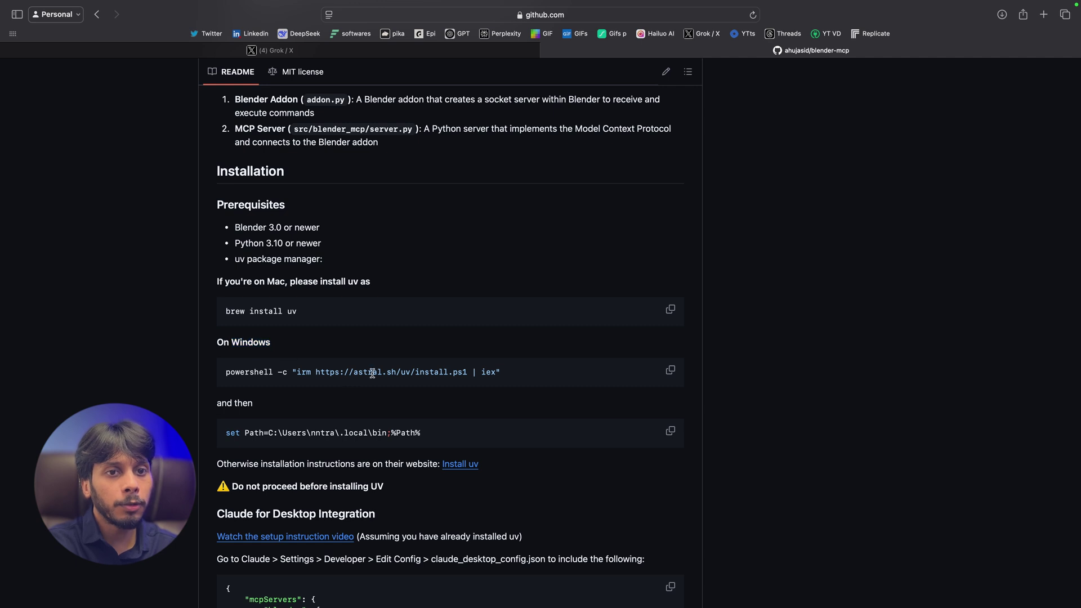
click(671, 310)
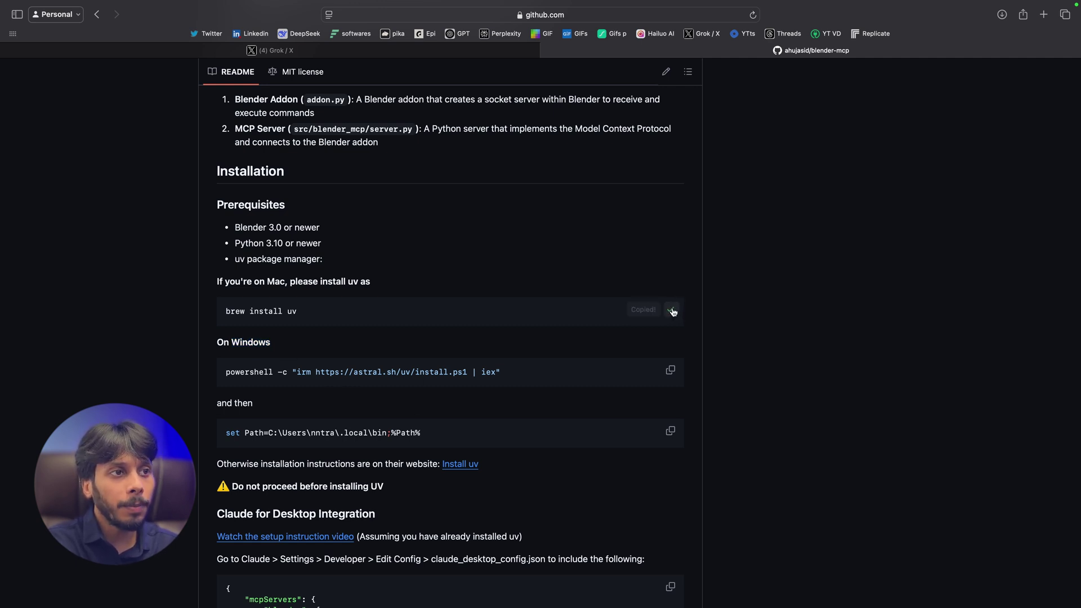
Run 'brew install uv' in Terminal
scroll(676, 297, down, 1)
key(super+space)
text(ter)
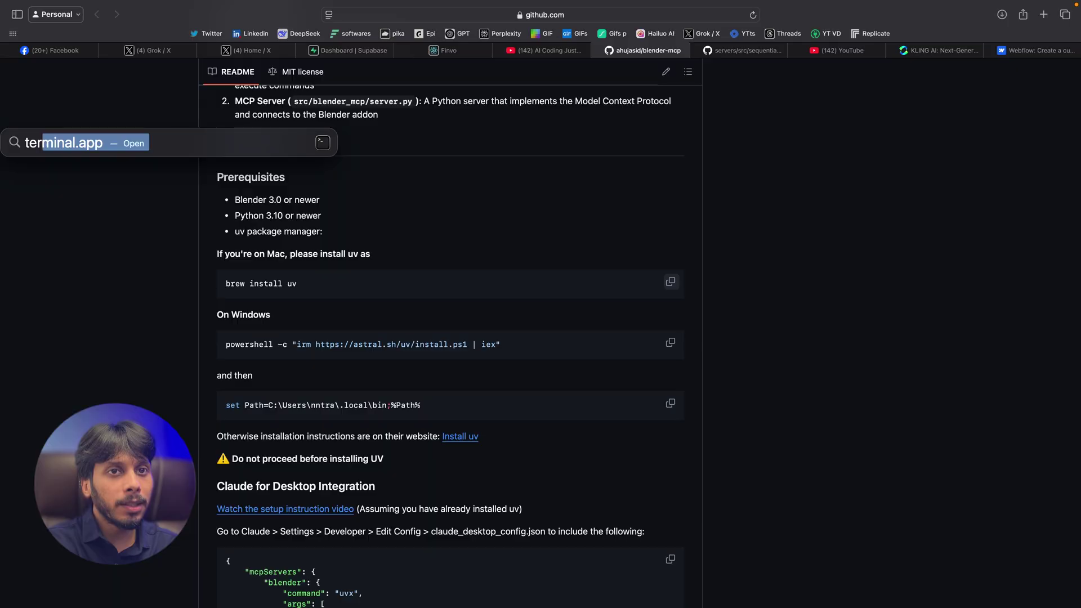
key(Return)
key(super+v)
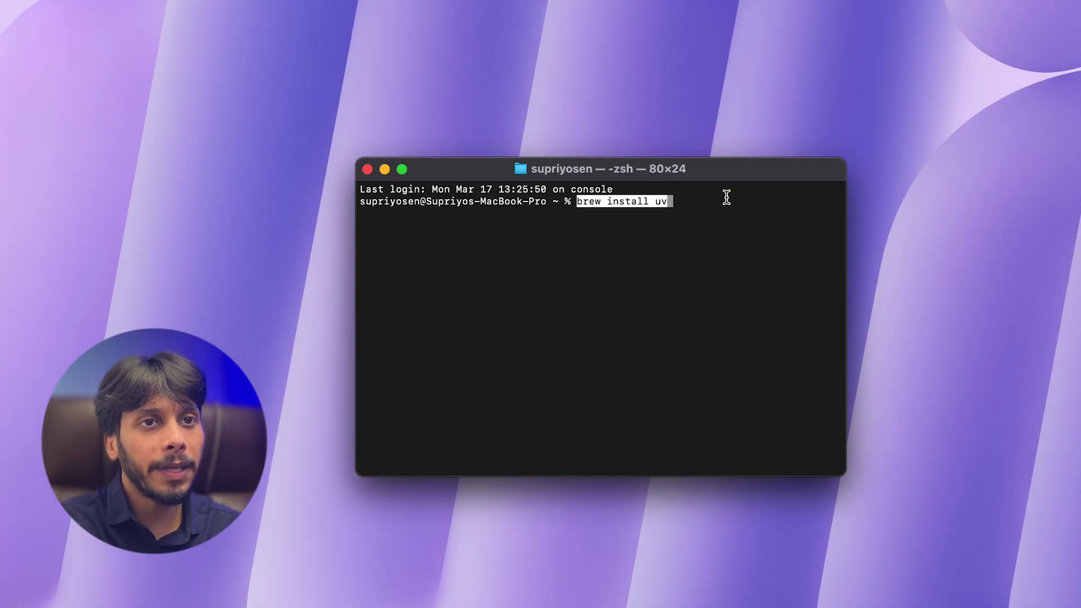
key(Return)
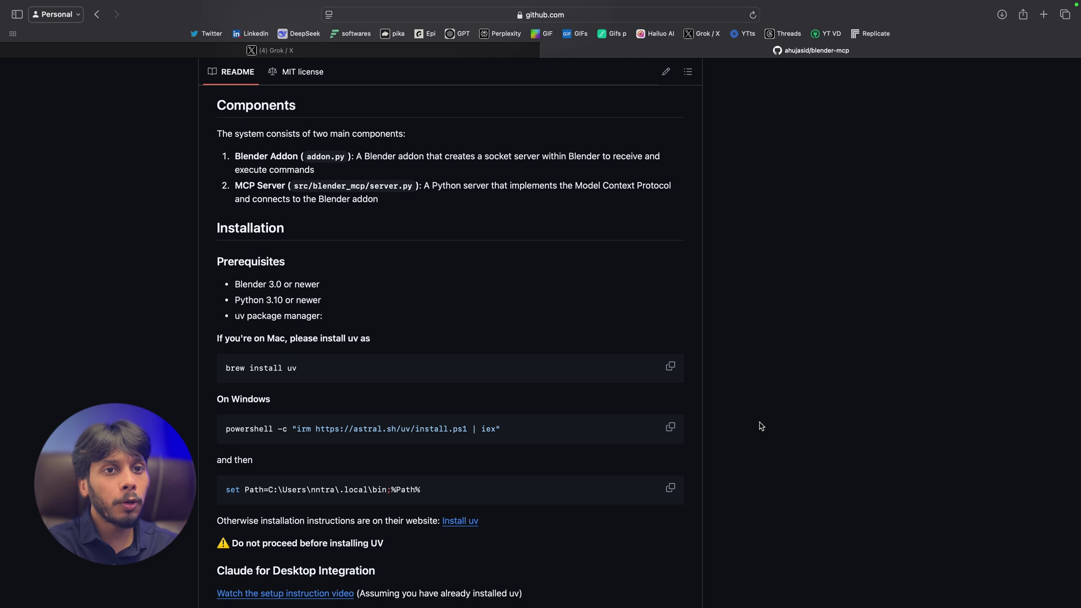
Copy the blender mcpServers JSON block (uvx, blender-mcp) from the README
scroll(761, 426, down, 5)
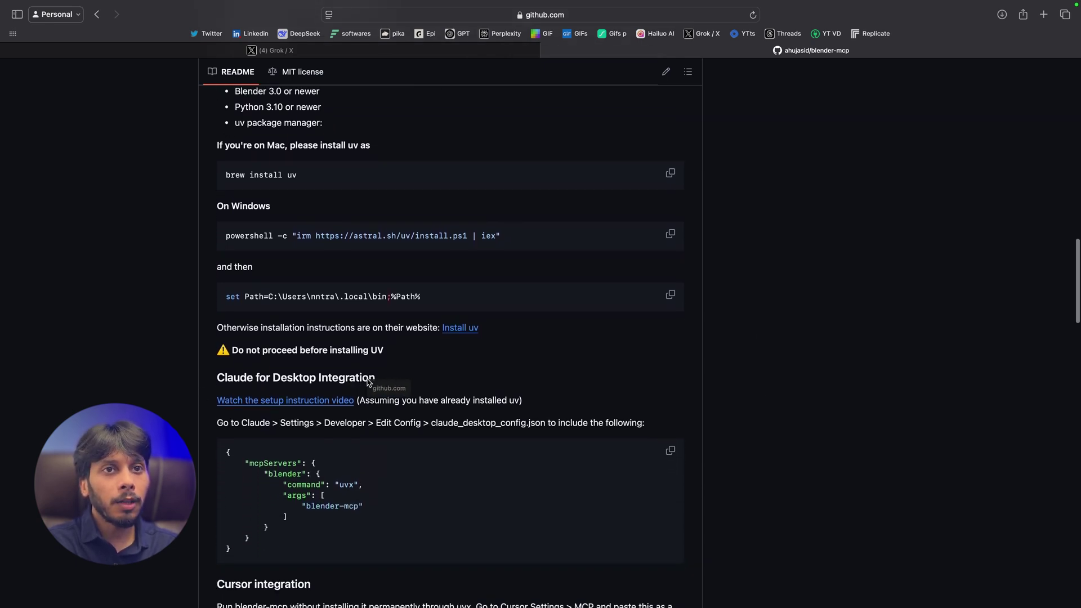
scroll(215, 379, down, 2)
drag(221, 385, 385, 480)
click(454, 459)
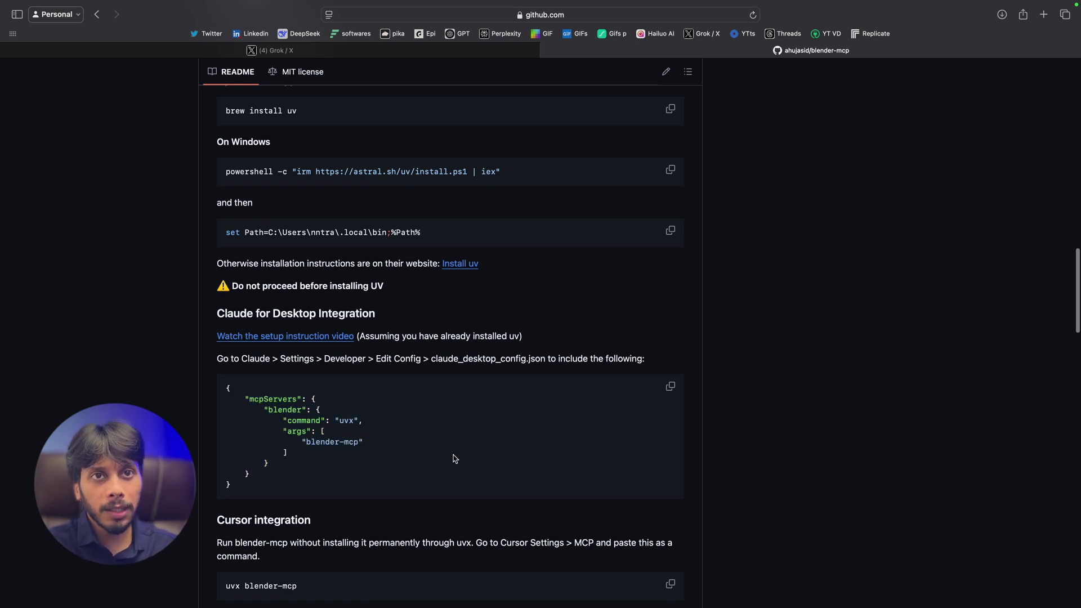
click(670, 386)
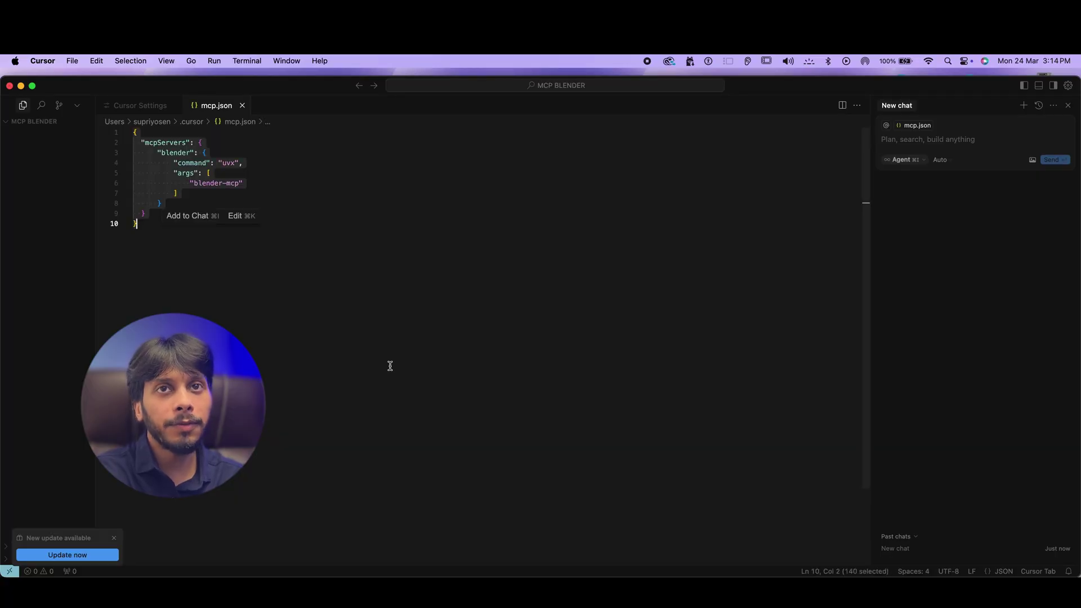
Toggle the blender server off and on in Cursor Settings > MCP to reload its tools
click(390, 366)
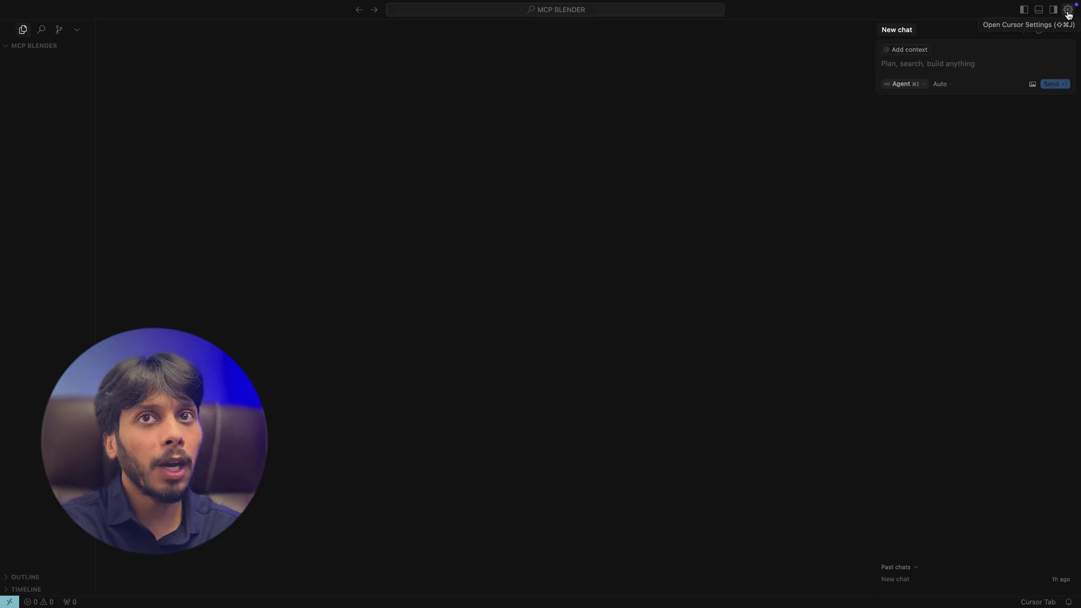
click(1068, 12)
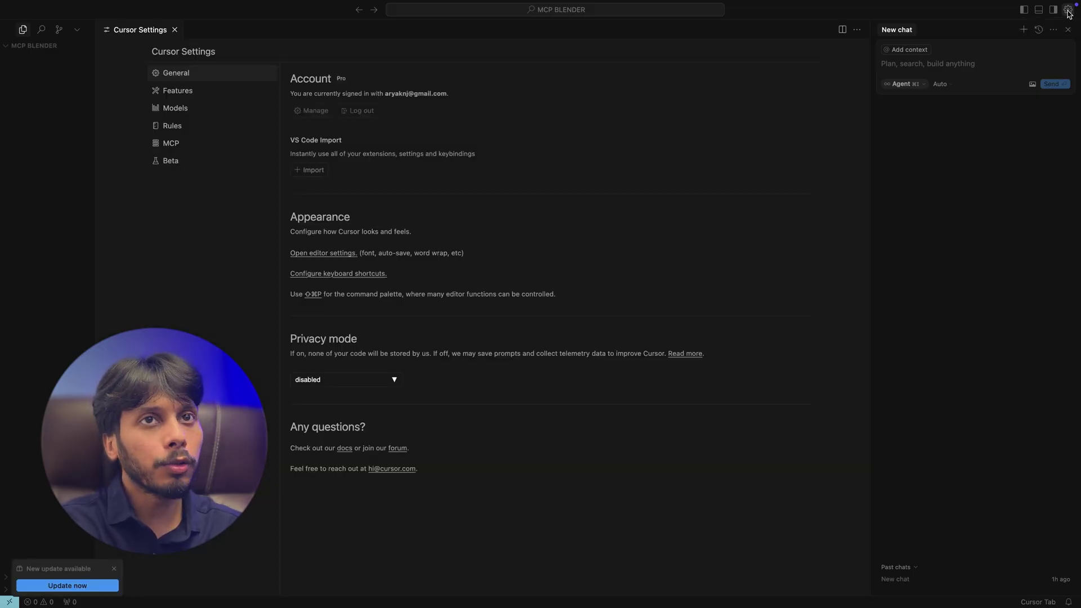
click(171, 145)
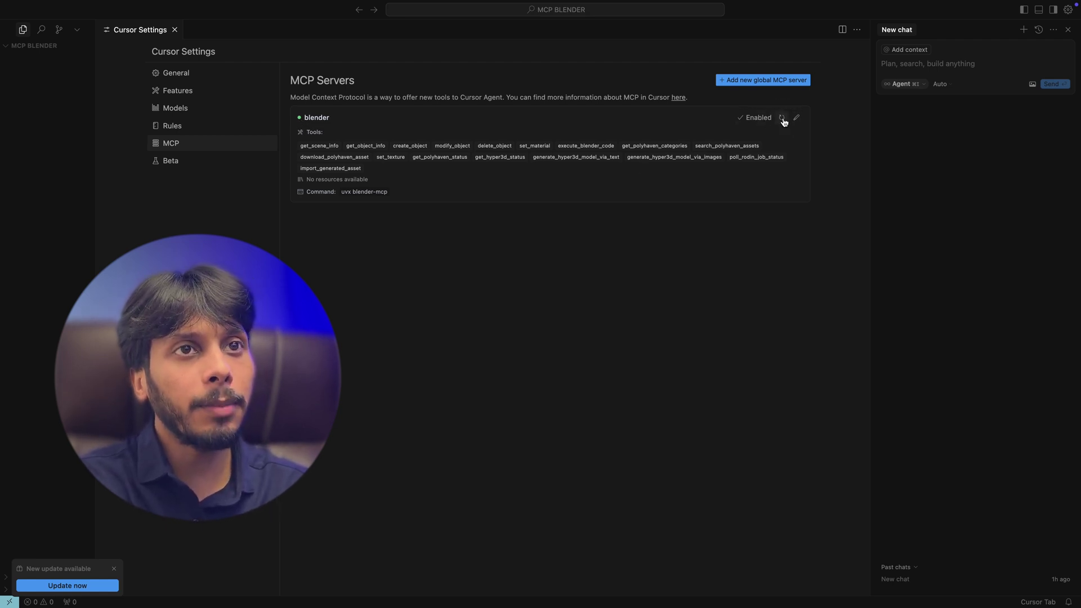
click(757, 120)
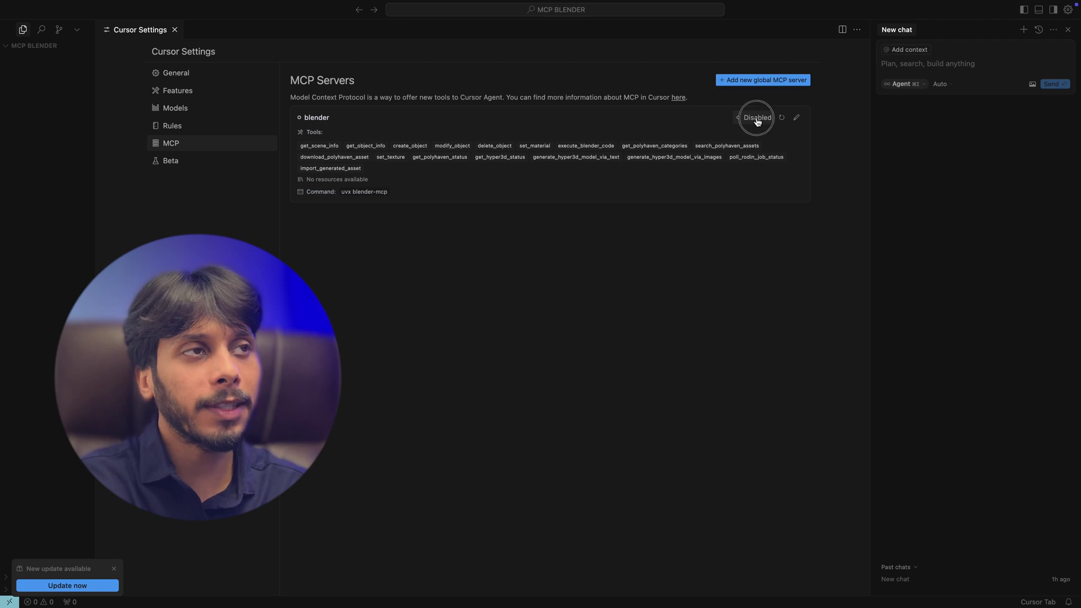
click(755, 117)
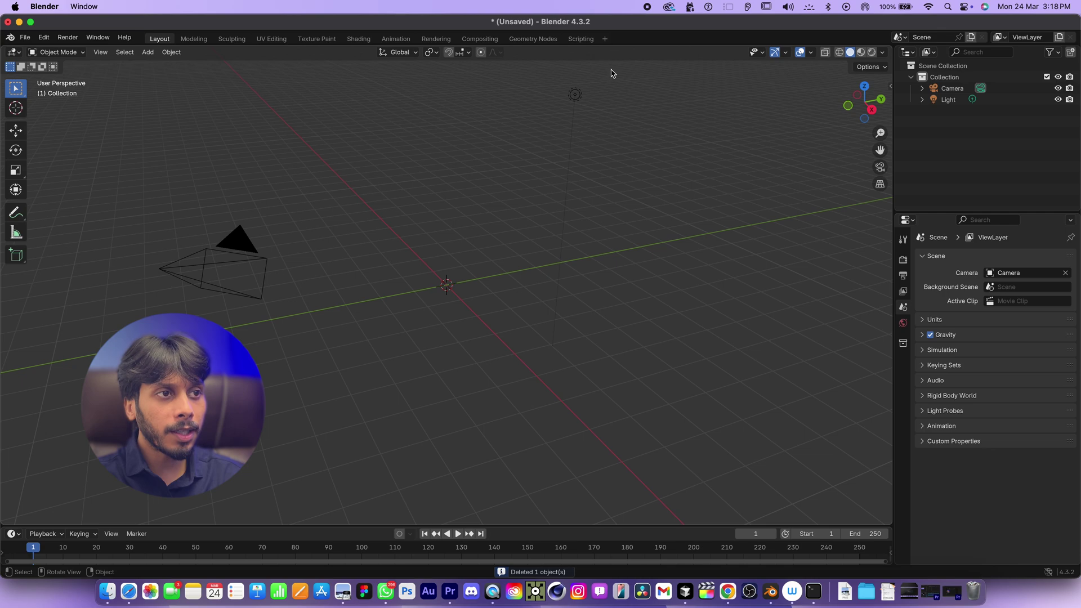
Place Blender beside Cursor and switch to Material Preview to see the red cubes
double_click(642, 26)
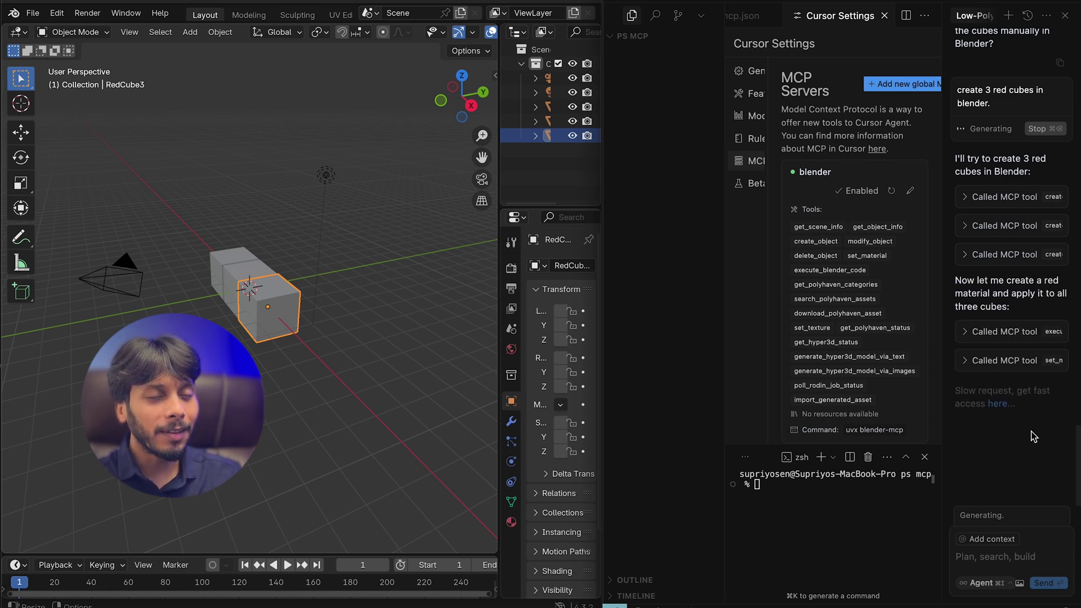
click(615, 32)
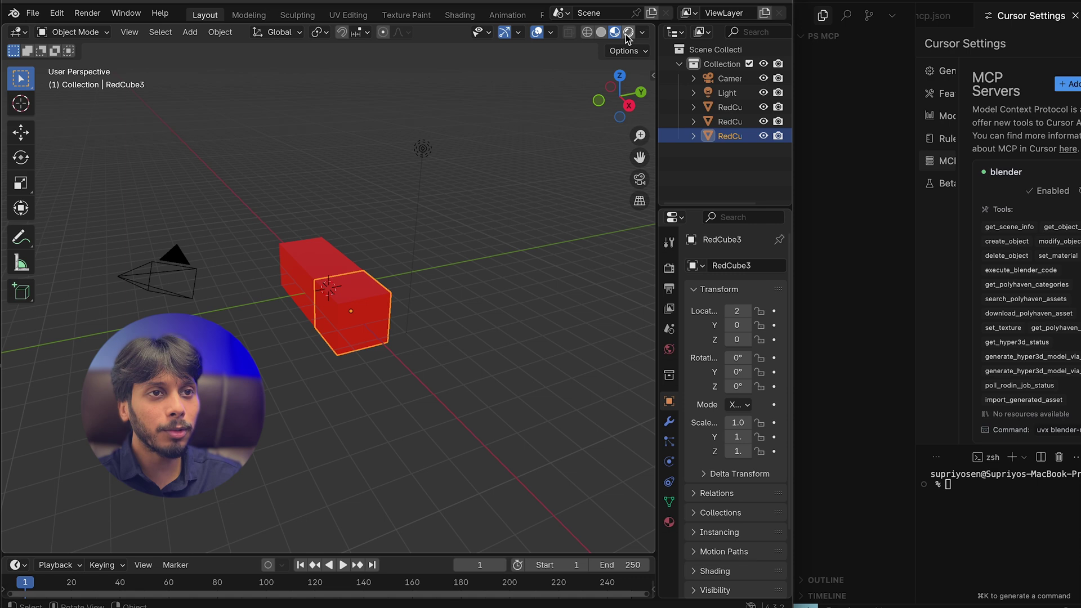
click(328, 266)
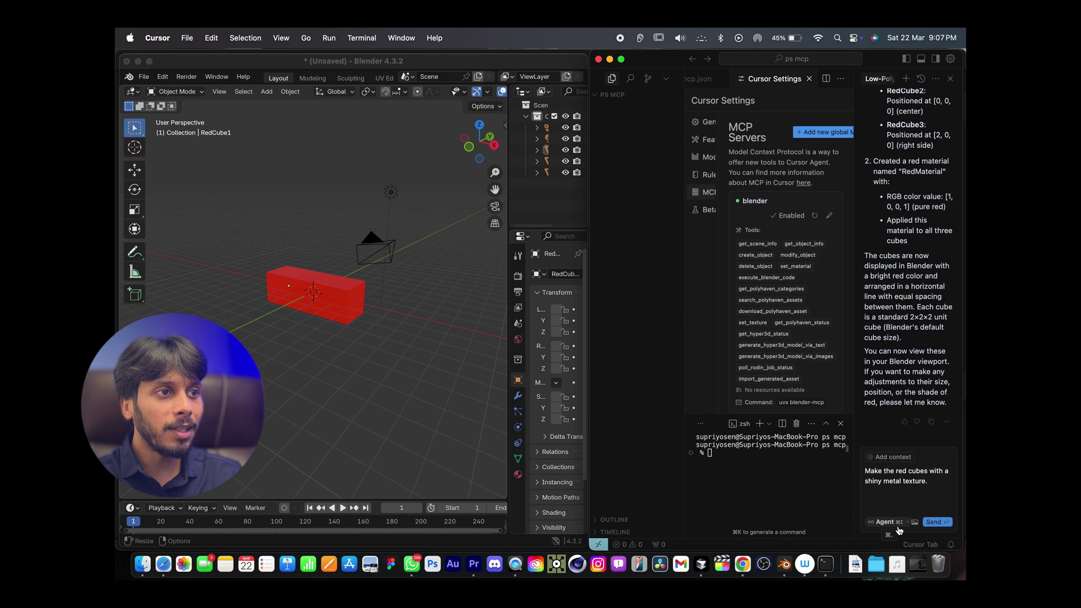
Ask the agent for shiny metal cubes and a strong blue light above them
click(935, 522)
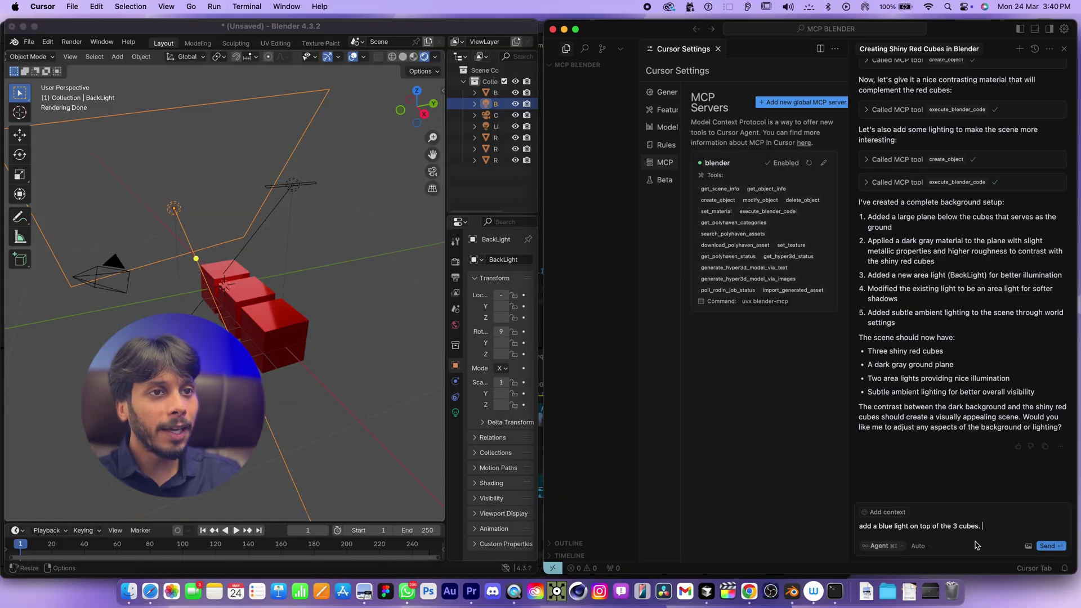
click(1058, 550)
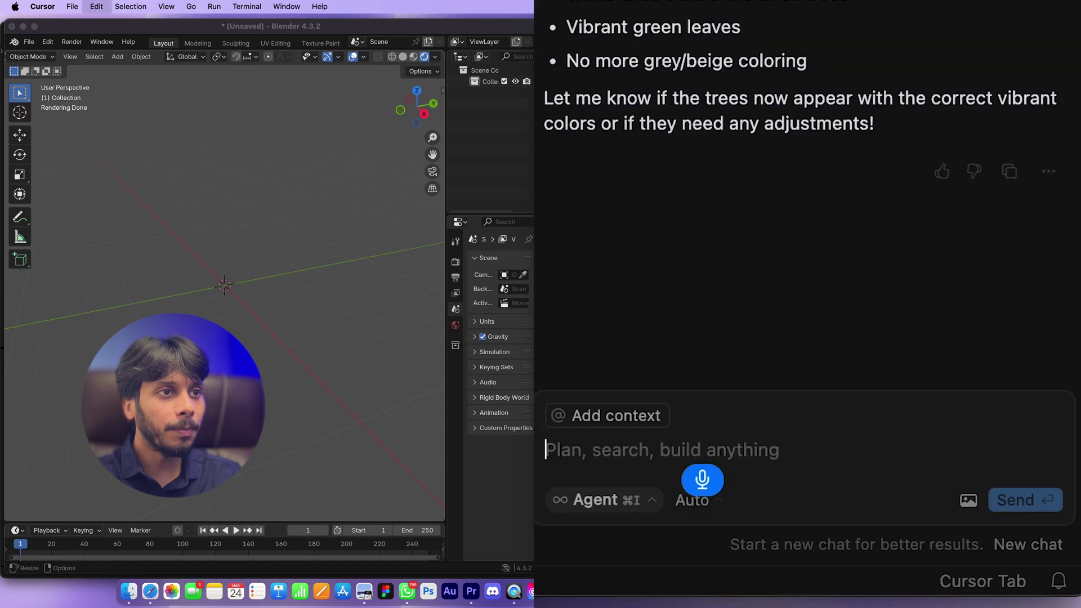
Send the Cursor agent the prompt 'Create a Minecraft style grassland with grass blocks and small hill and a Tree'
text(Create a Minecr)
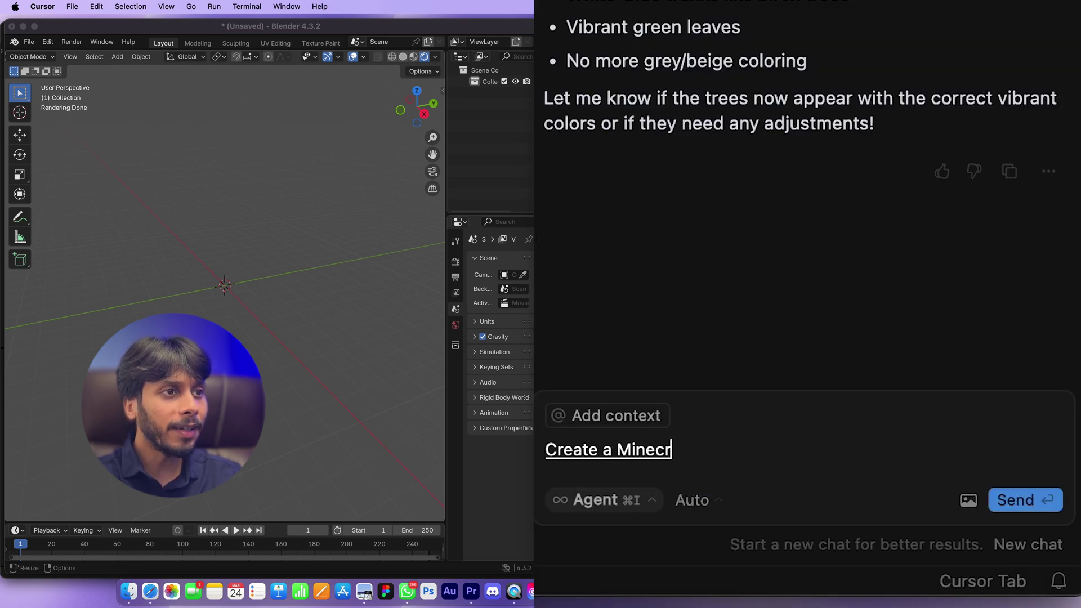
text(aft style grassland)
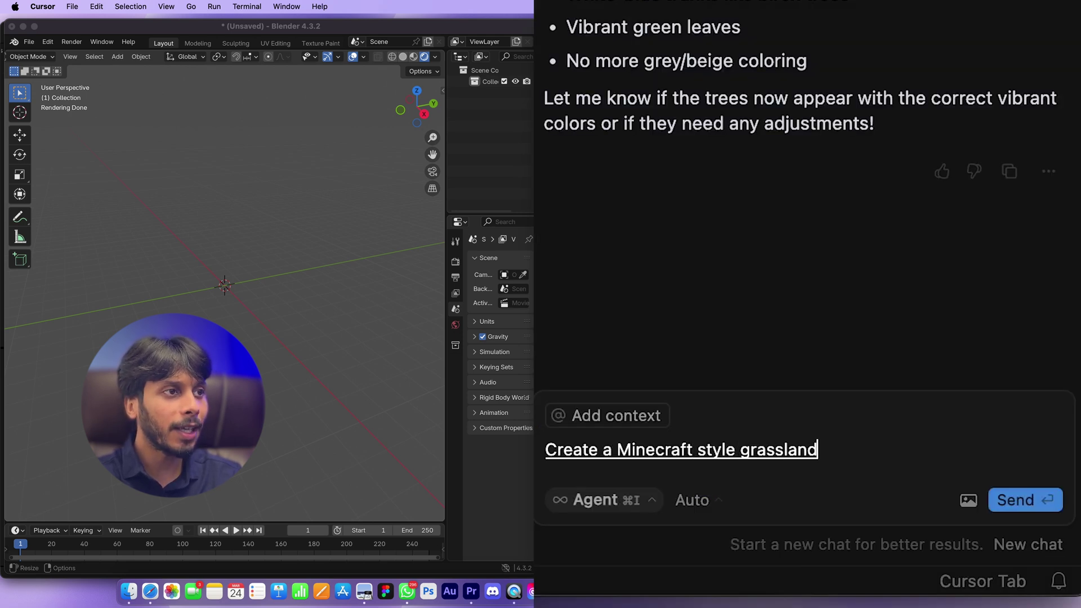
text( with grass blocks and small hill)
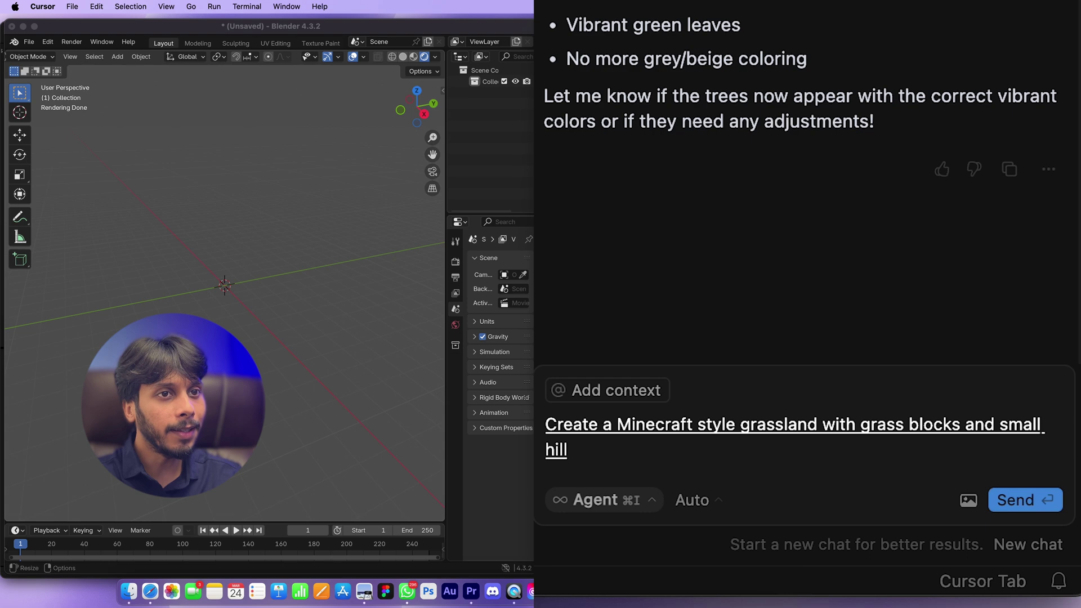
text( and a Tree)
click(1012, 501)
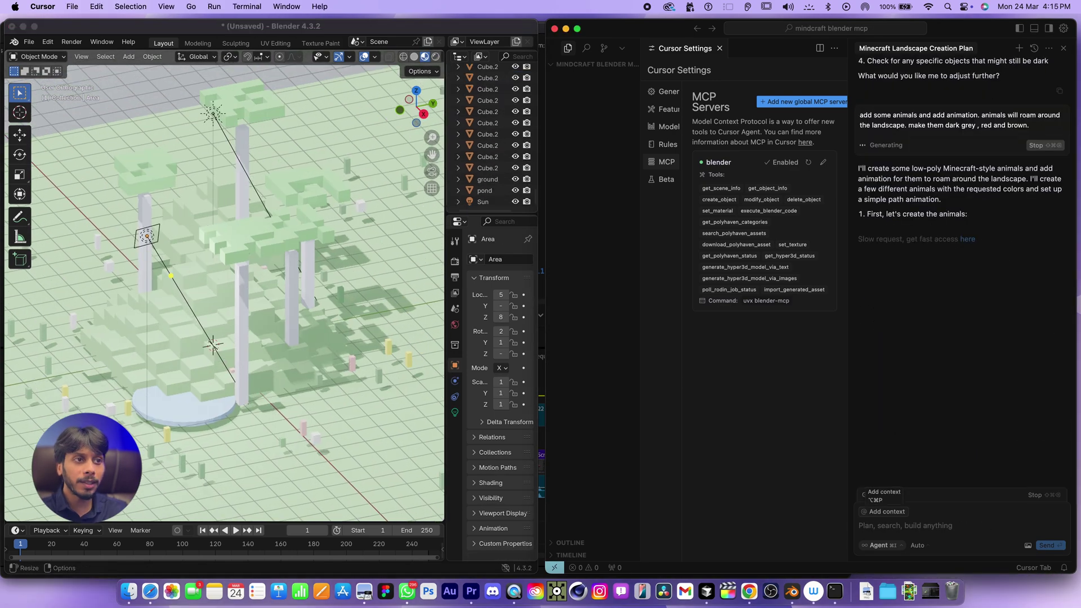
Play the animals' 250-frame roaming loop, then start a prompt to hide the floor grid, lights and trajectories
click(236, 530)
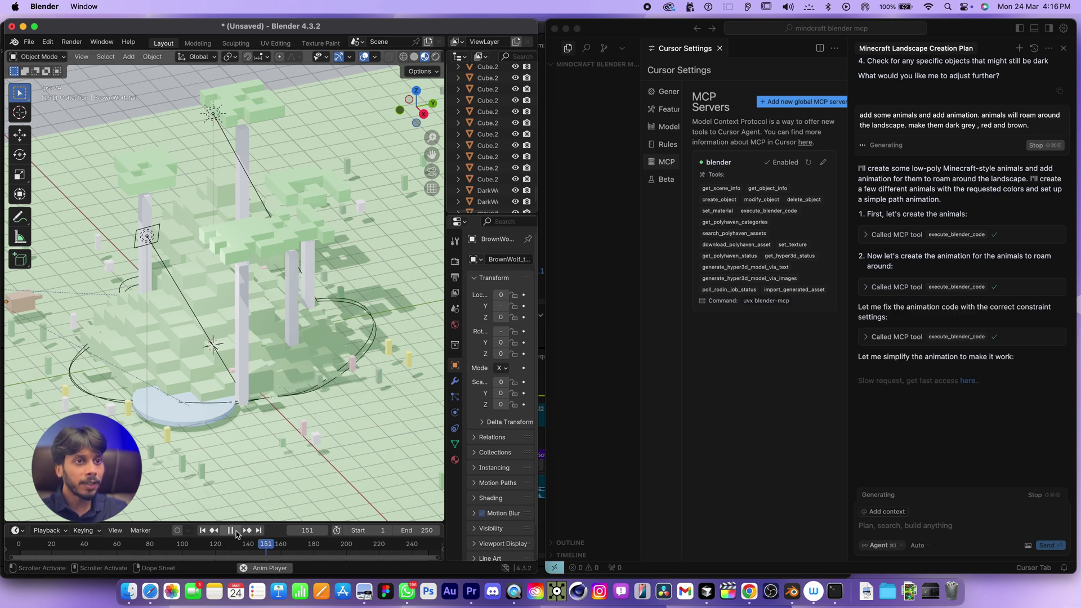
click(957, 516)
text(hid the floor grid of blender and the lighting)
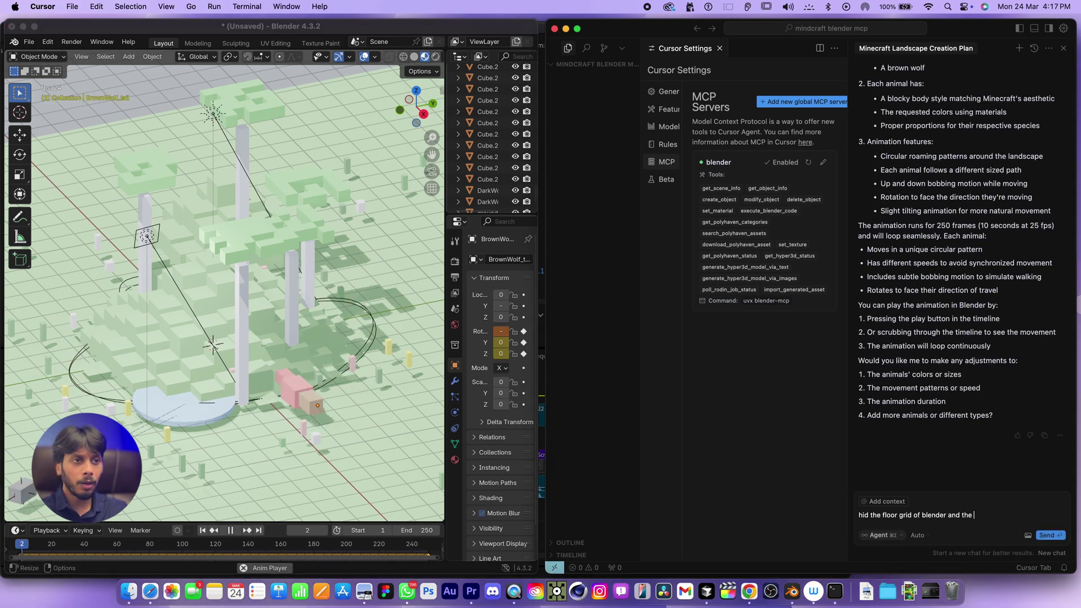
text( black shapes and the animation trajectory path. do not change anything i just want to hide t)
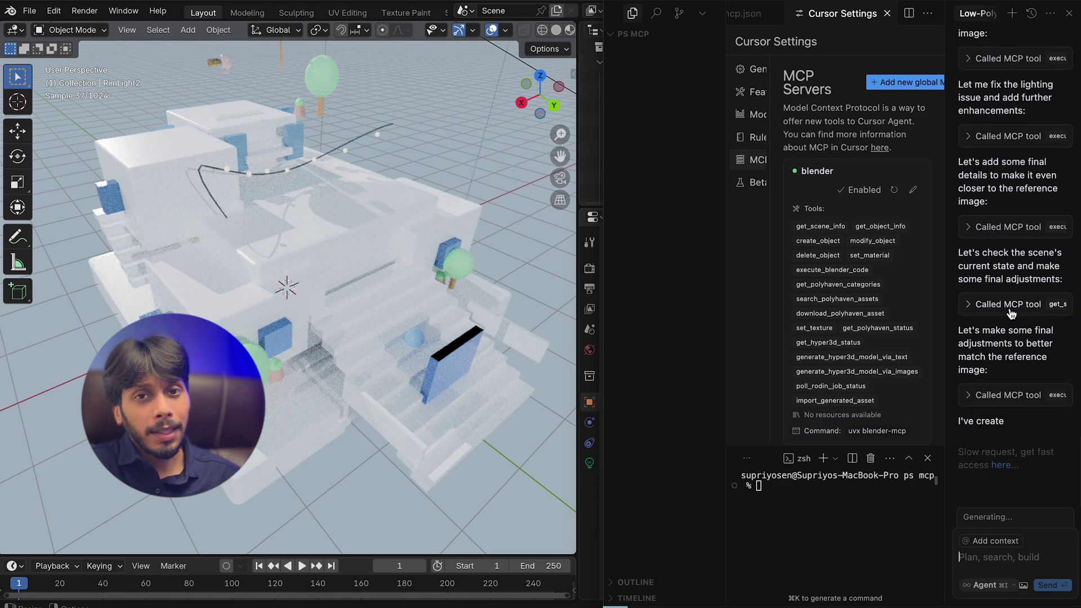
Request a turntable animation for the whole village, then play it back from an orbited free perspective
text(add a turntable animation to t)
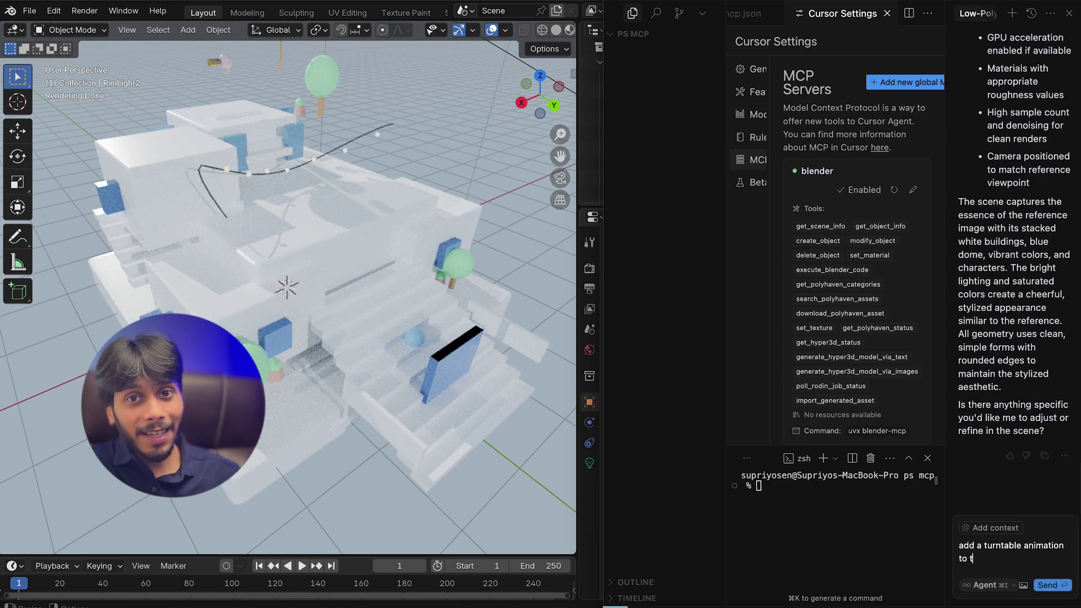
text(he entire model so that i can present it. when i play the entire model till rotate like turntable.)
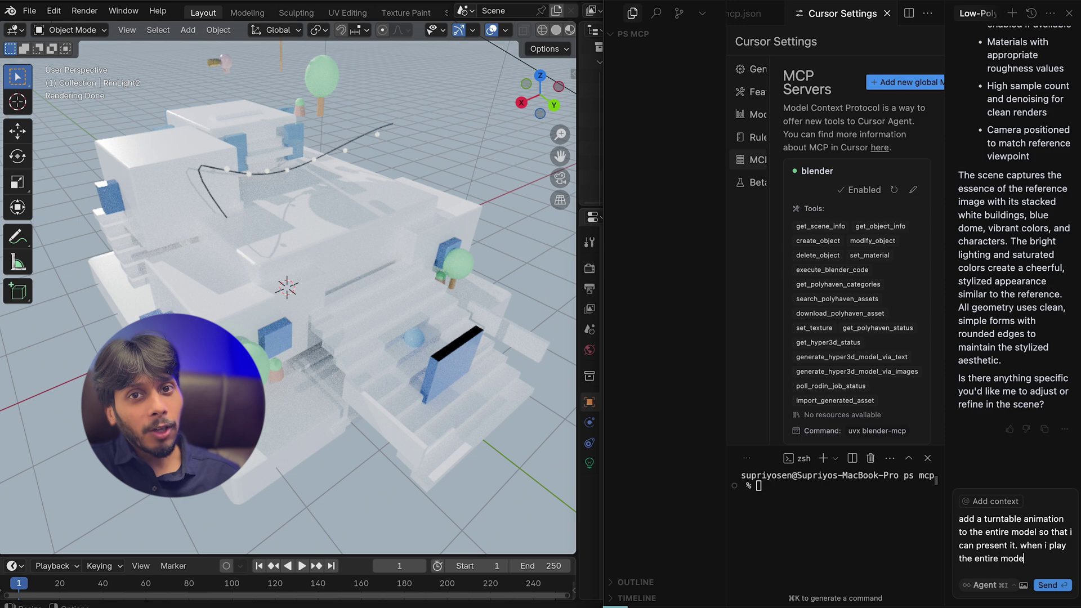
key(Return)
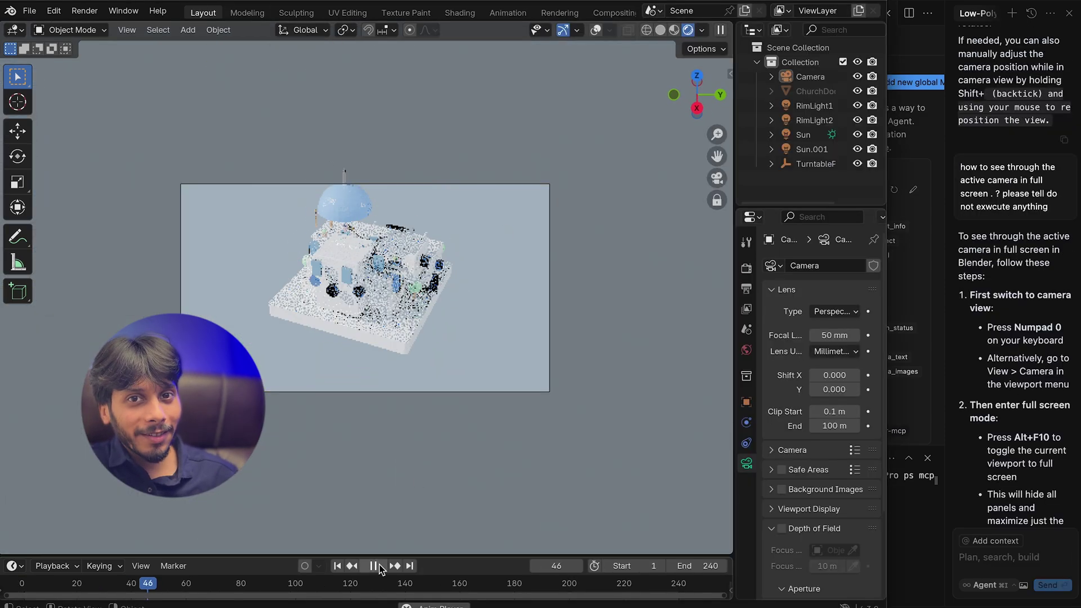
click(717, 179)
click(716, 179)
click(376, 566)
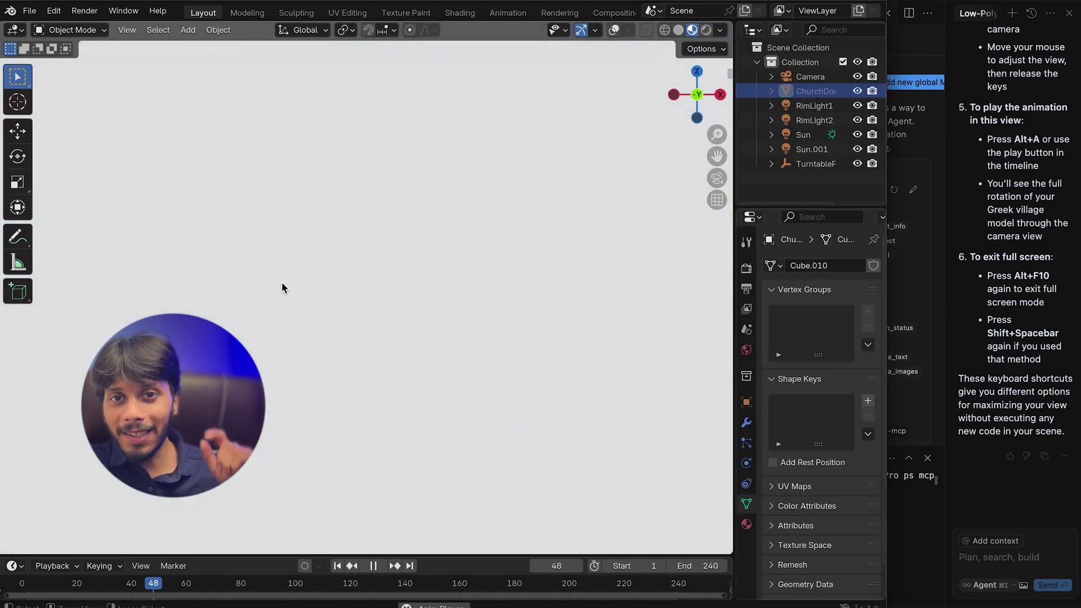
middle_drag(282, 287, 360, 280)
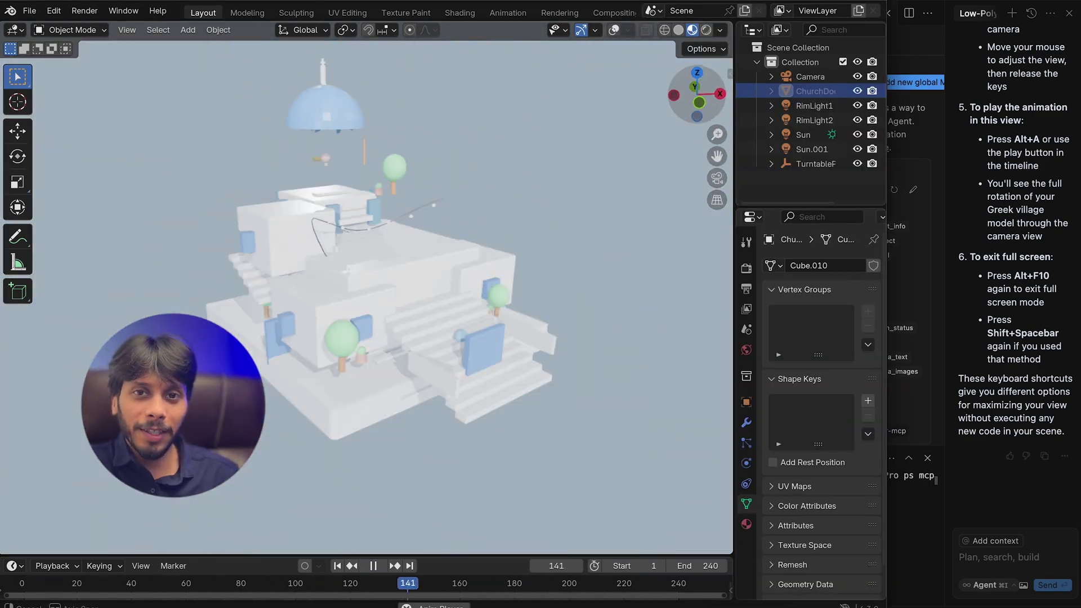